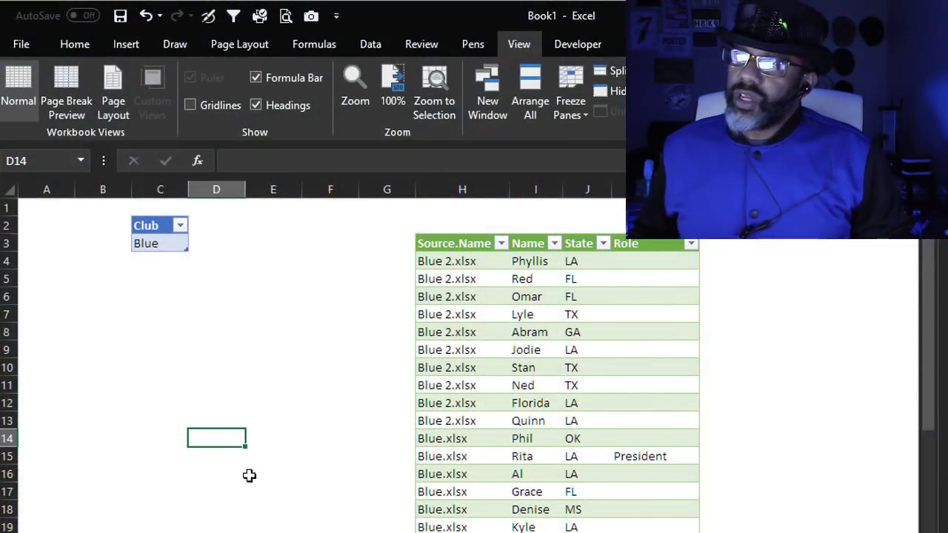
Set the Club cell to Silver and refresh all queries to load the matching member table
left_click(163, 245)
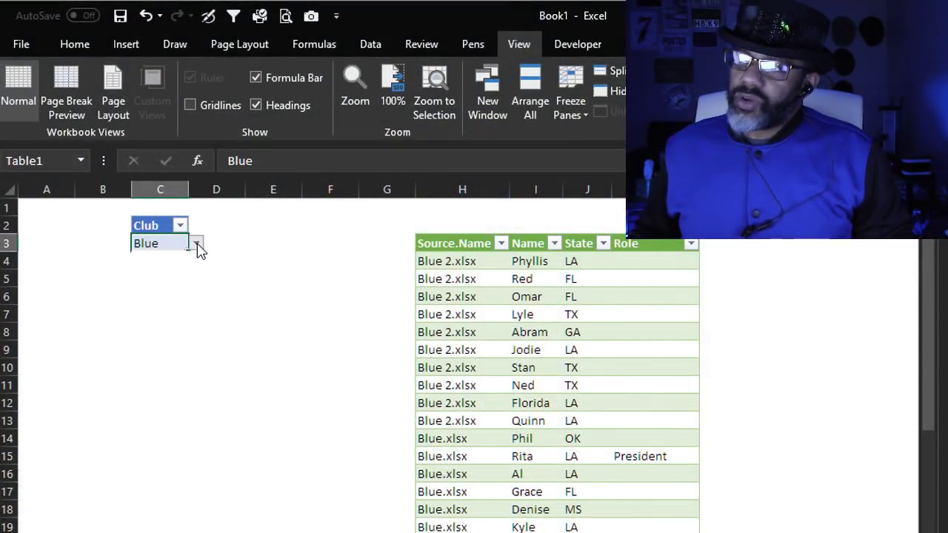
left_click(198, 245)
left_click(191, 268)
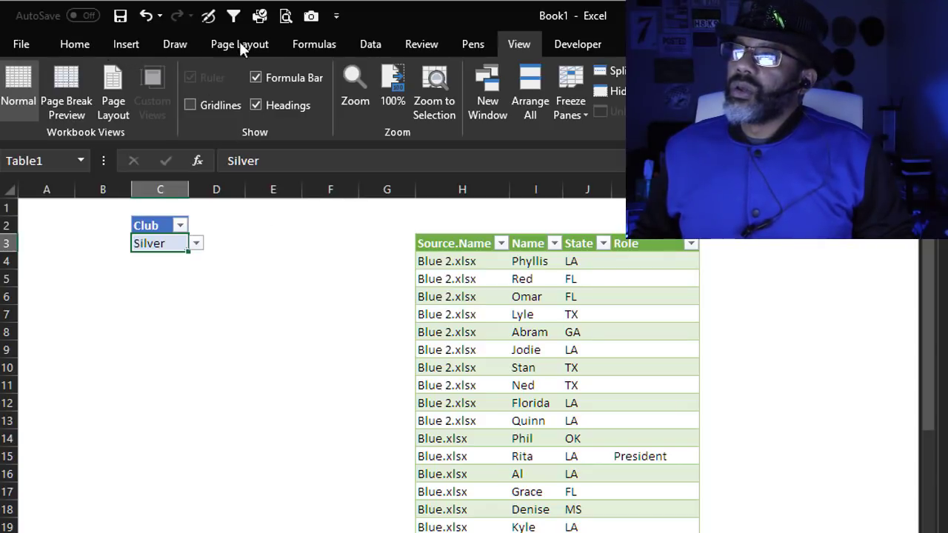
left_click(371, 43)
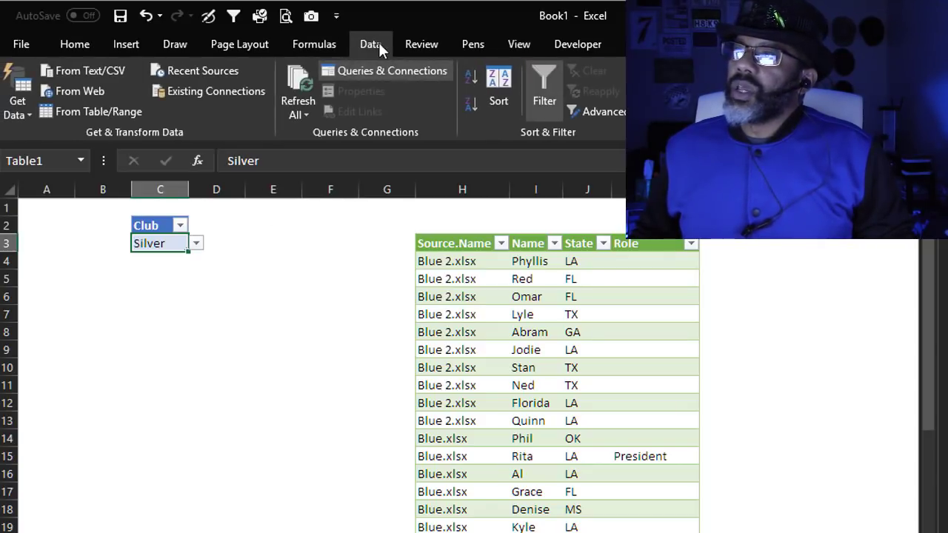
left_click(302, 81)
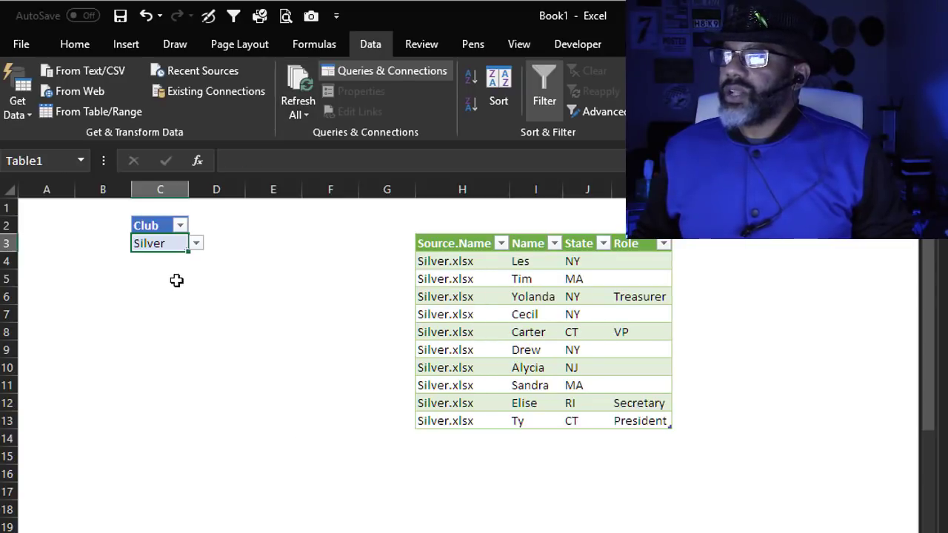
Set the Club cell to Orange, refresh all queries and look through the updated member table
left_click(198, 247)
left_click(169, 244)
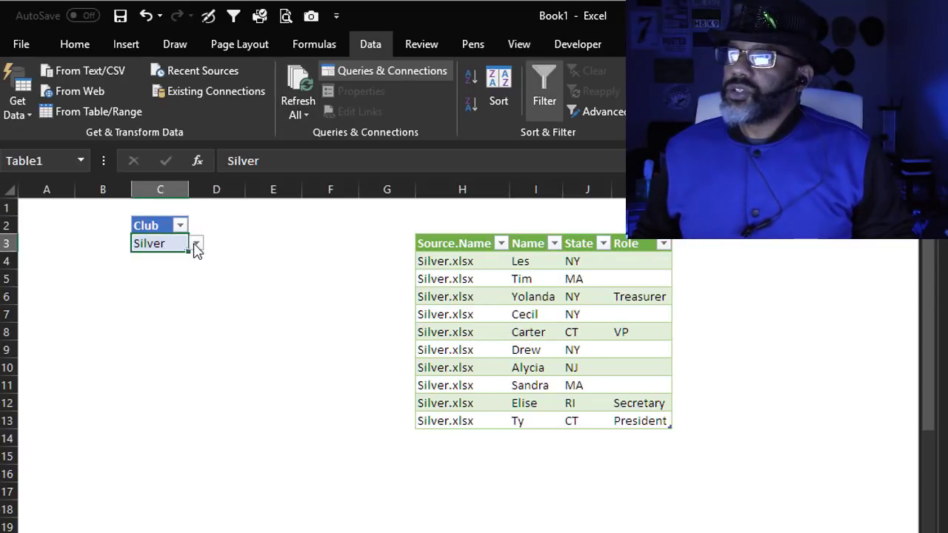
left_click(196, 243)
left_click(185, 294)
left_click(298, 89)
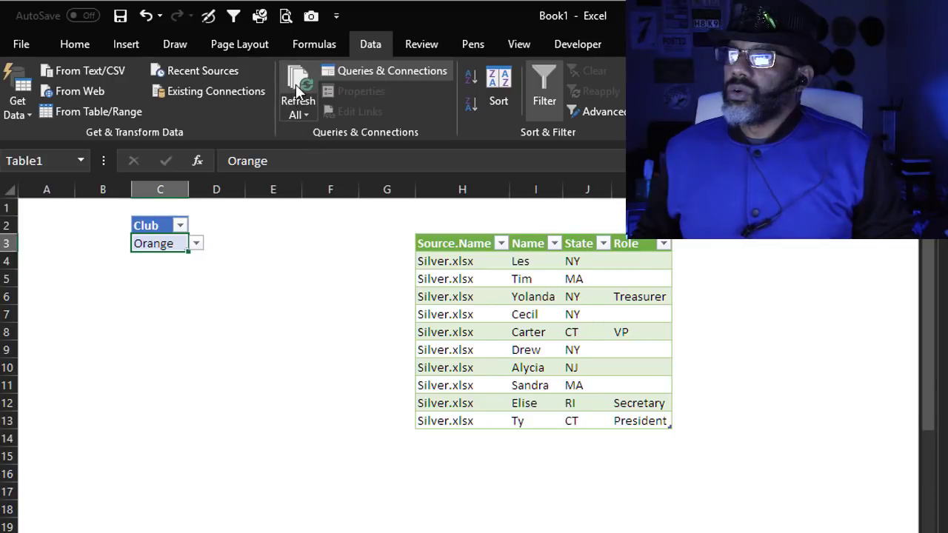
scroll(567, 500, "down", 4)
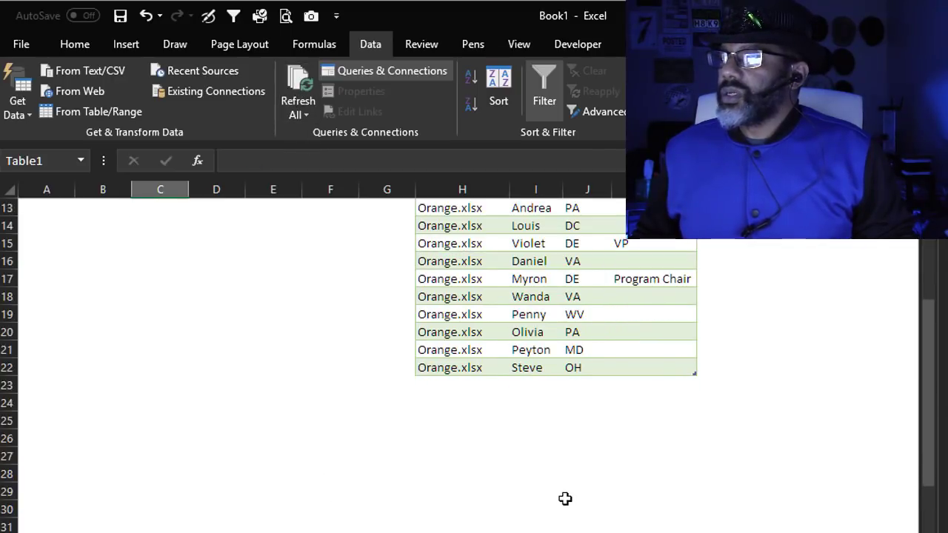
scroll(566, 497, "up", 4)
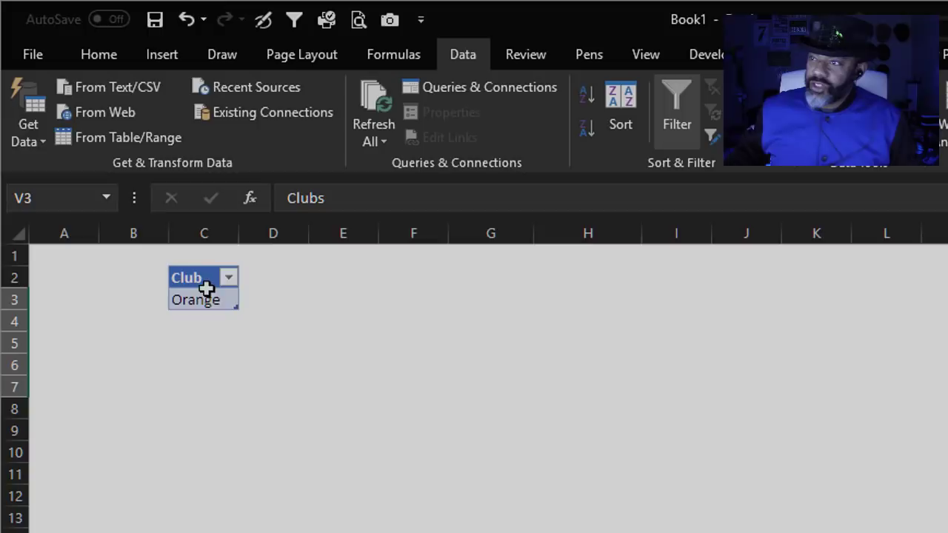
Load the Club table into the Power Query Editor and drill down into its Orange value
left_click(185, 274)
left_click(248, 300)
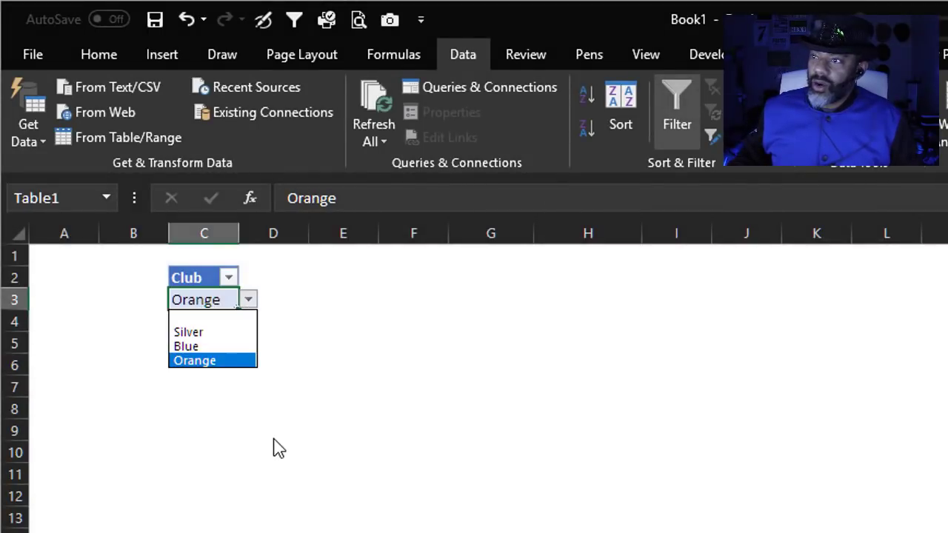
left_click(210, 430)
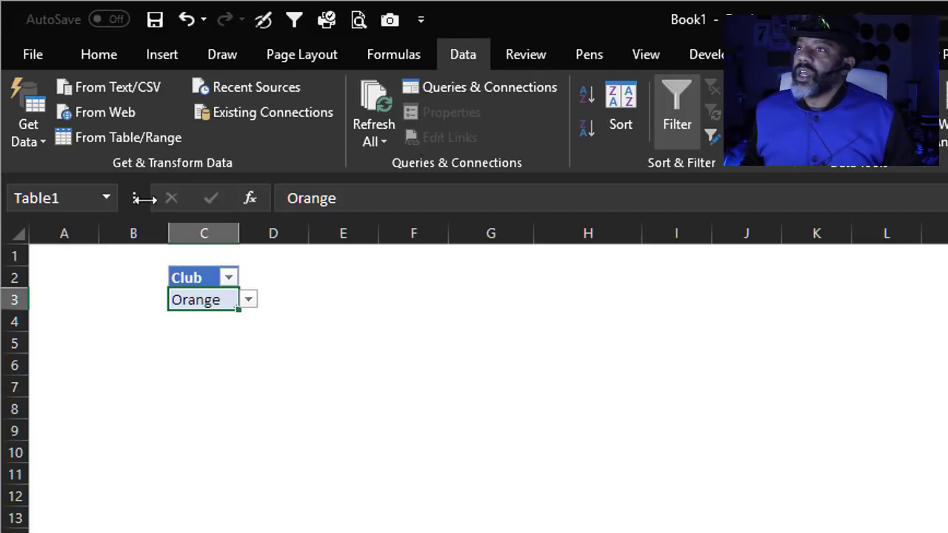
left_click(132, 142)
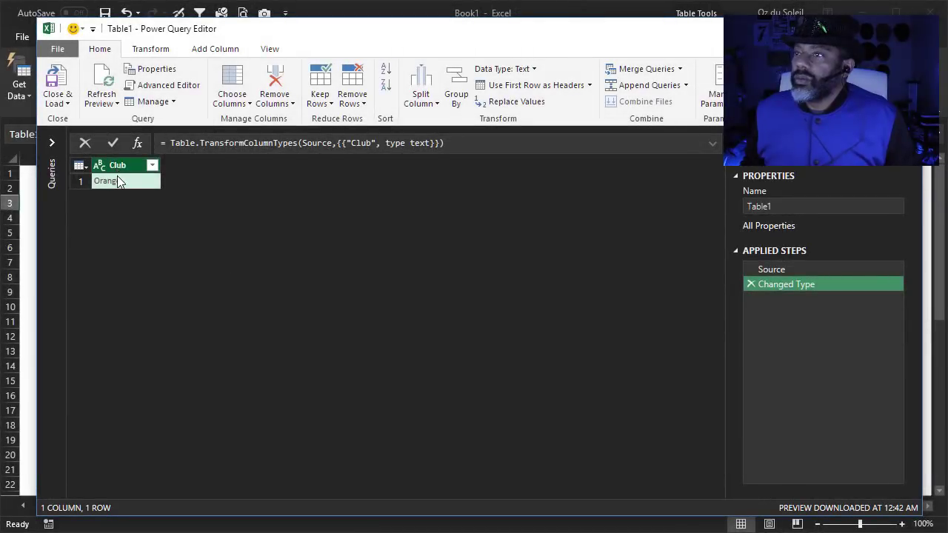
right_click(138, 186)
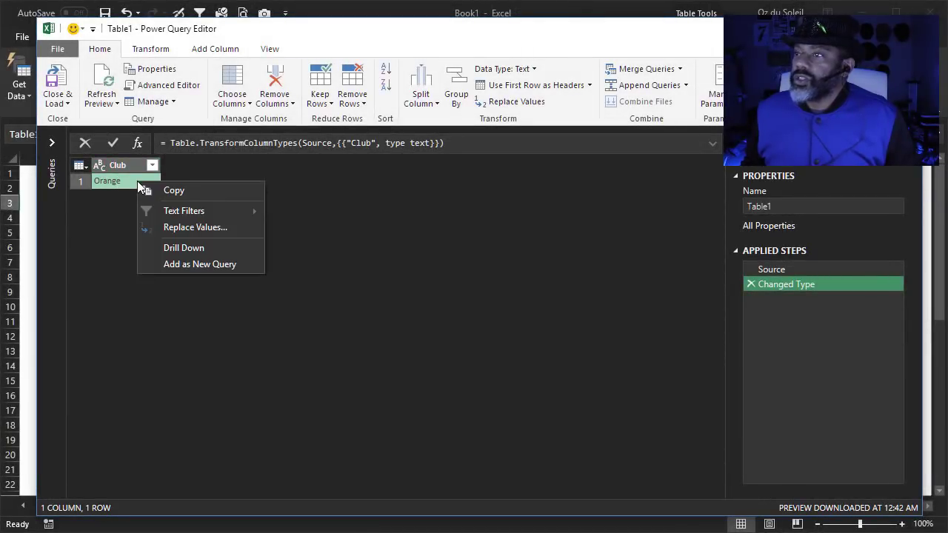
left_click(184, 247)
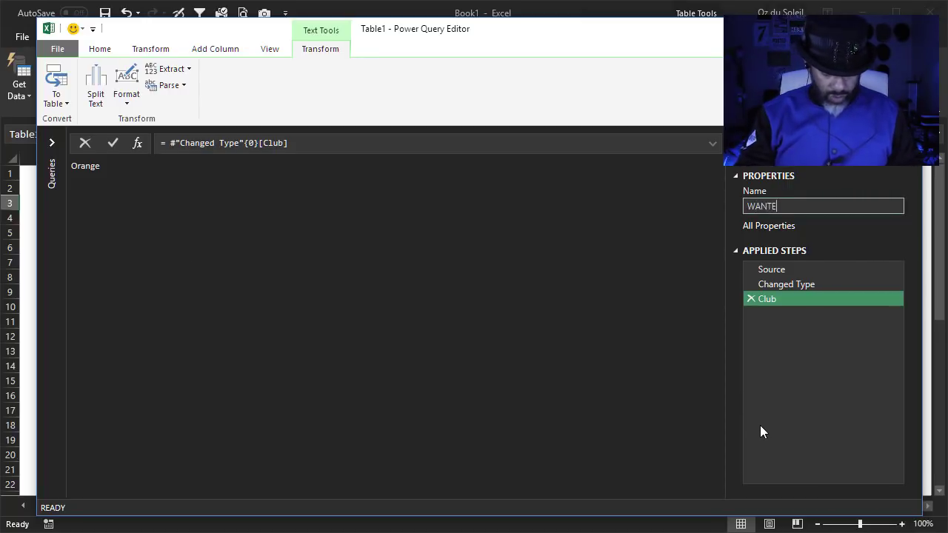
Rename the query to WANTED and load it to the workbook as a connection only
key("Return")
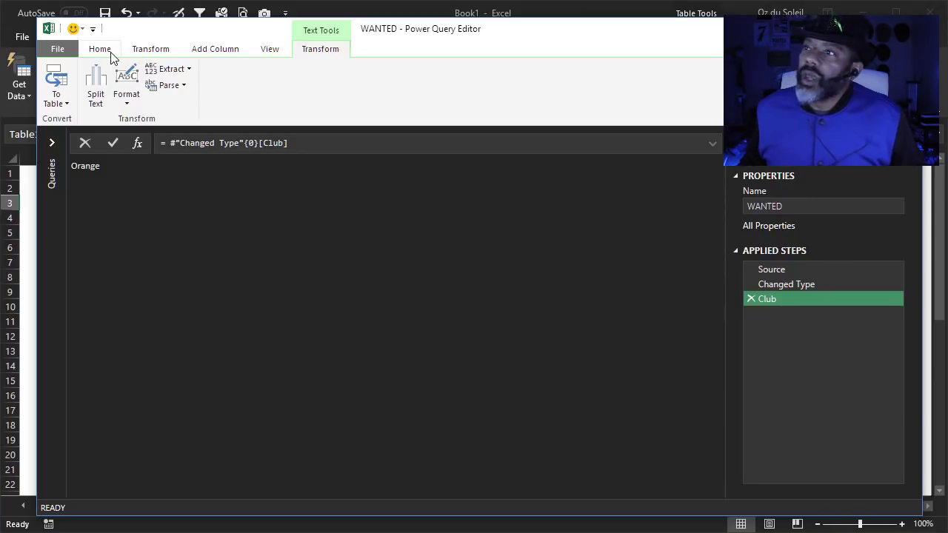
left_click(66, 48)
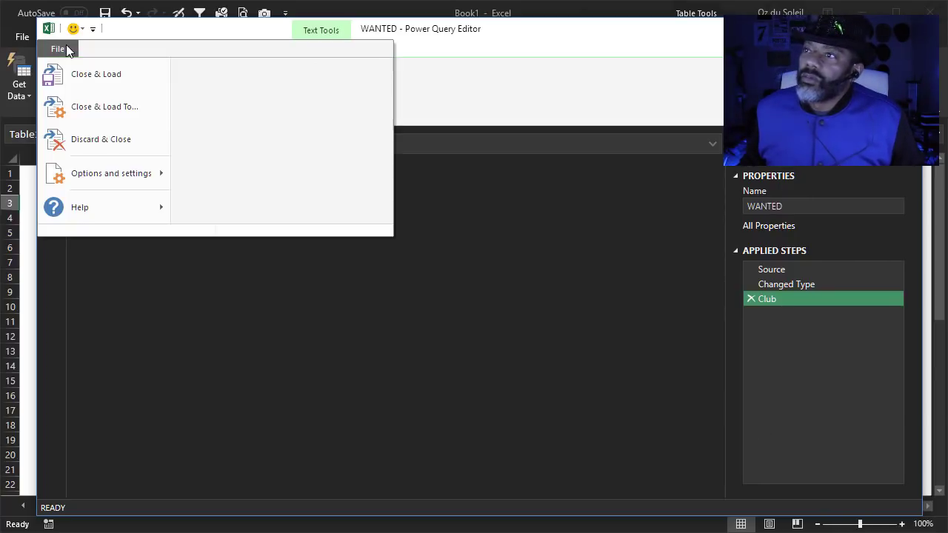
left_click(78, 107)
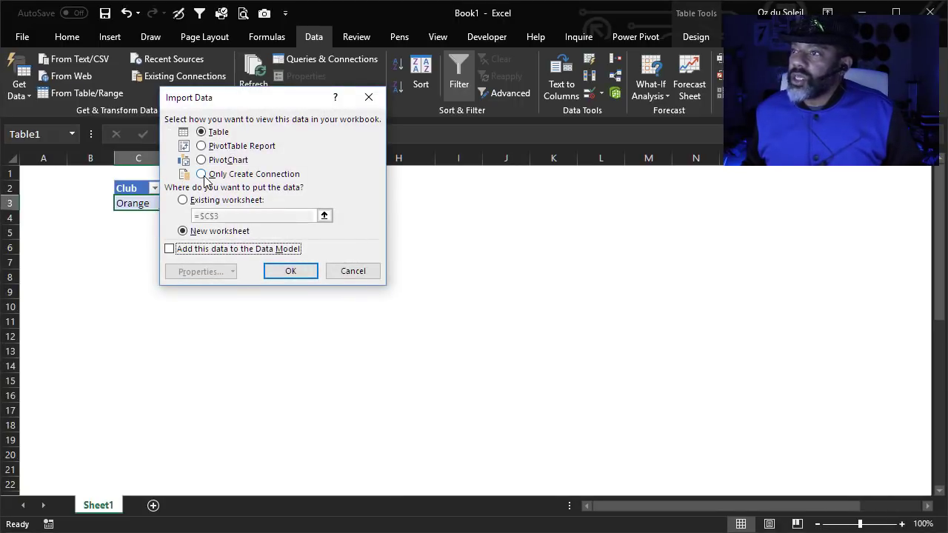
left_click(202, 175)
left_click(279, 272)
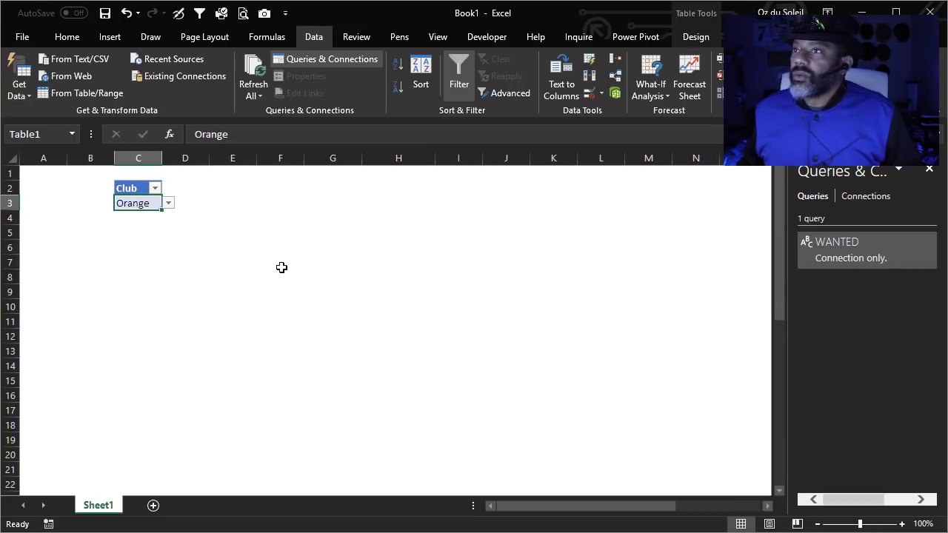
Get data from a folder, using the Blue folder on the Desktop as the source
left_click(22, 101)
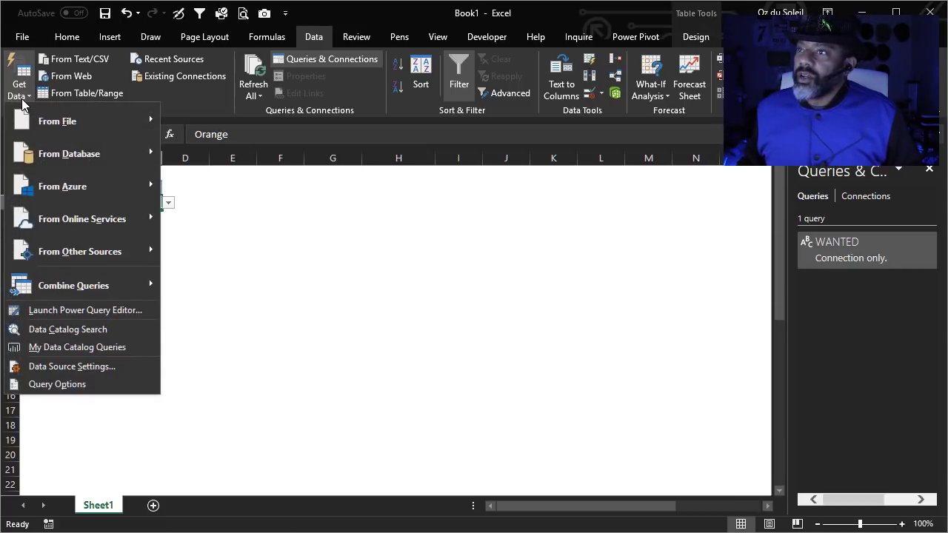
mouse_move(120, 121)
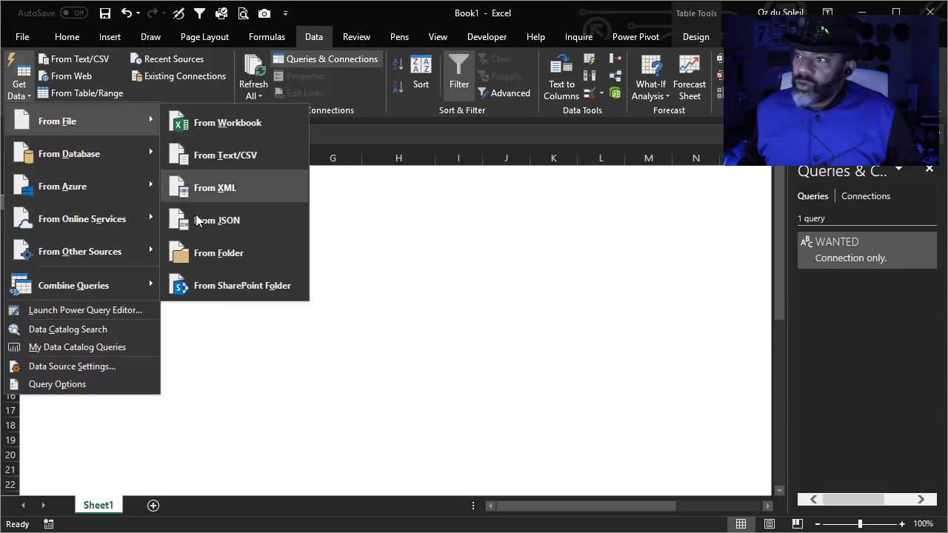
left_click(215, 253)
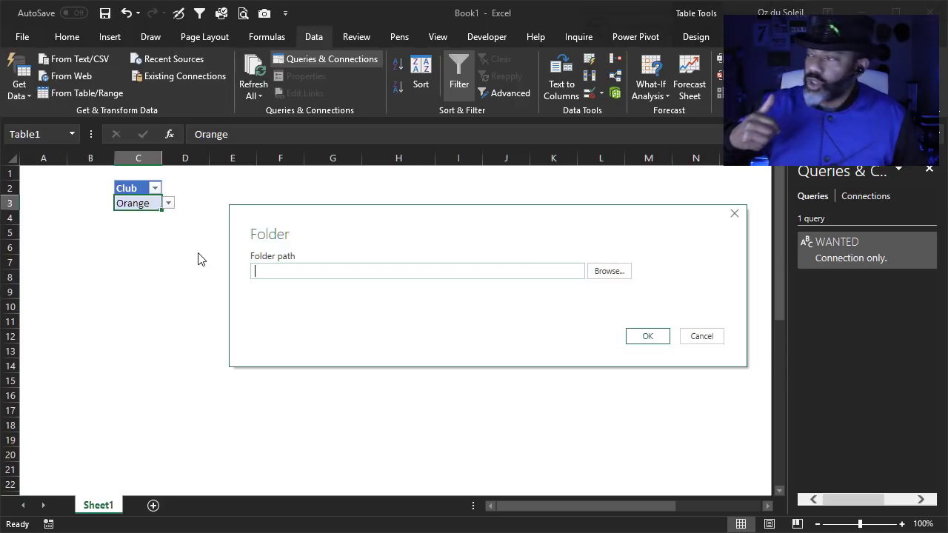
left_click(615, 271)
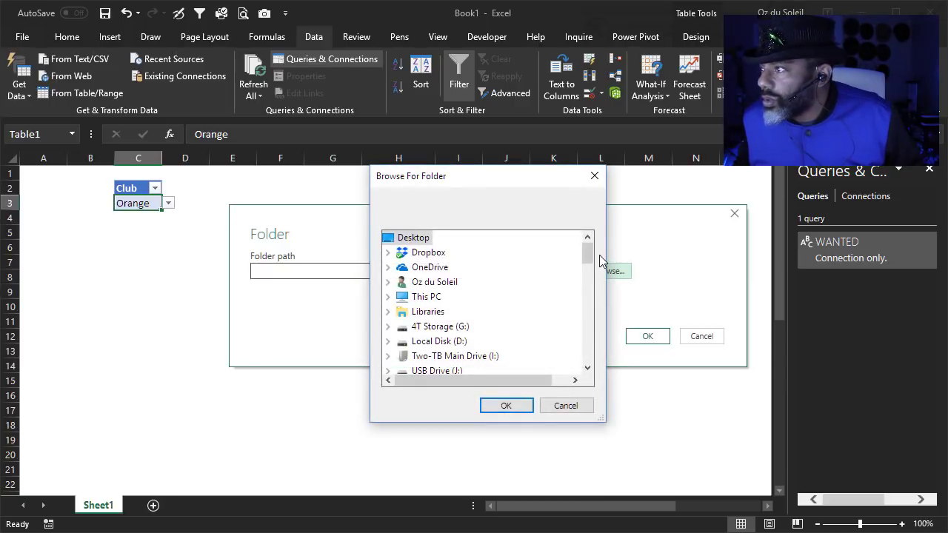
left_click(506, 405)
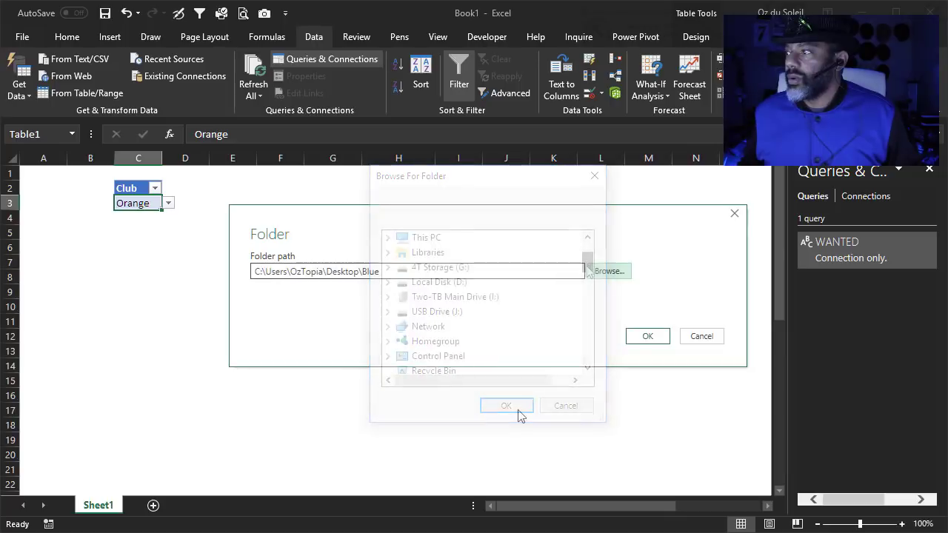
left_click(642, 338)
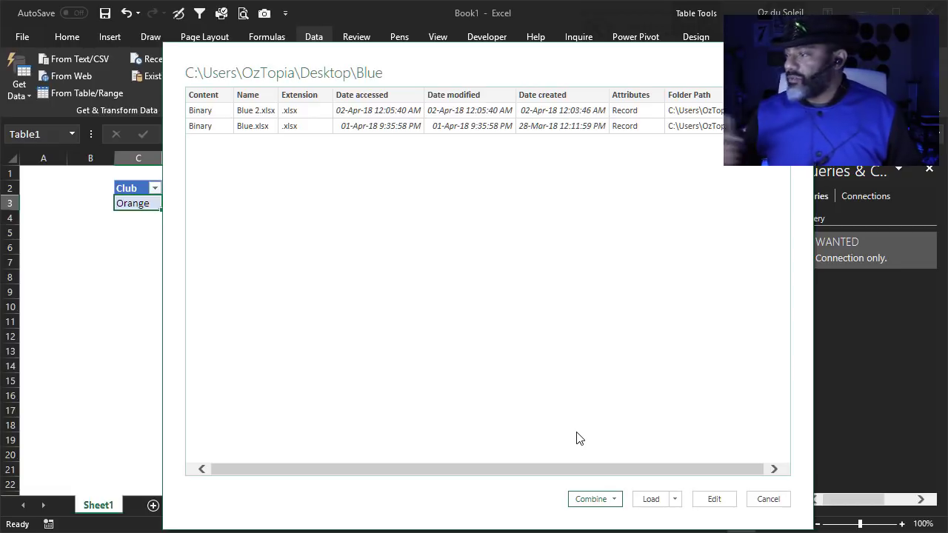
Combine the Blue folder's workbooks from their Sheet1 and open the combined query for editing
left_click(614, 500)
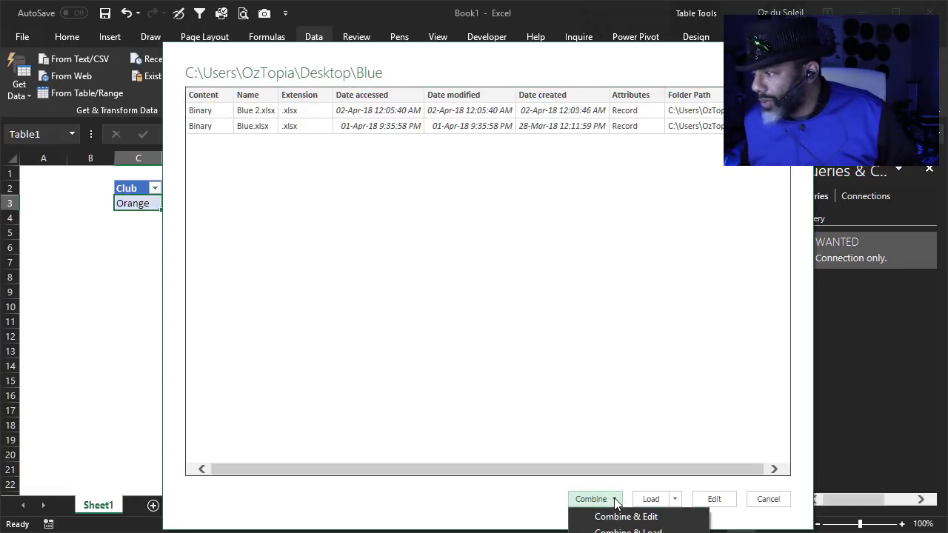
left_click(620, 528)
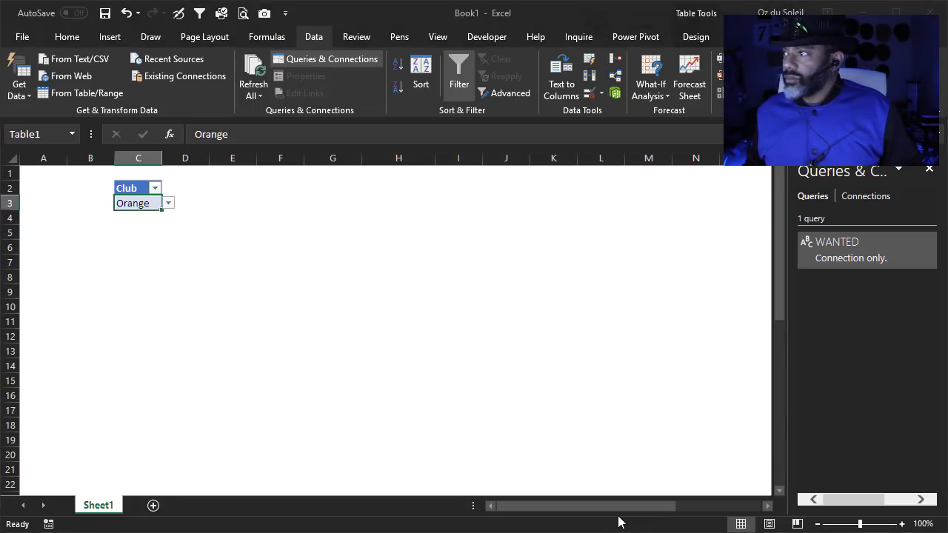
left_click(226, 178)
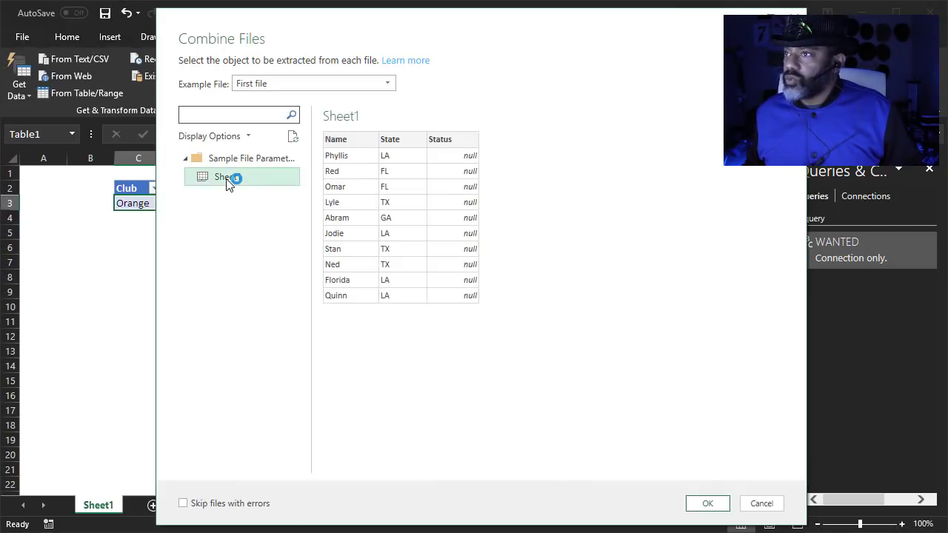
left_click(706, 504)
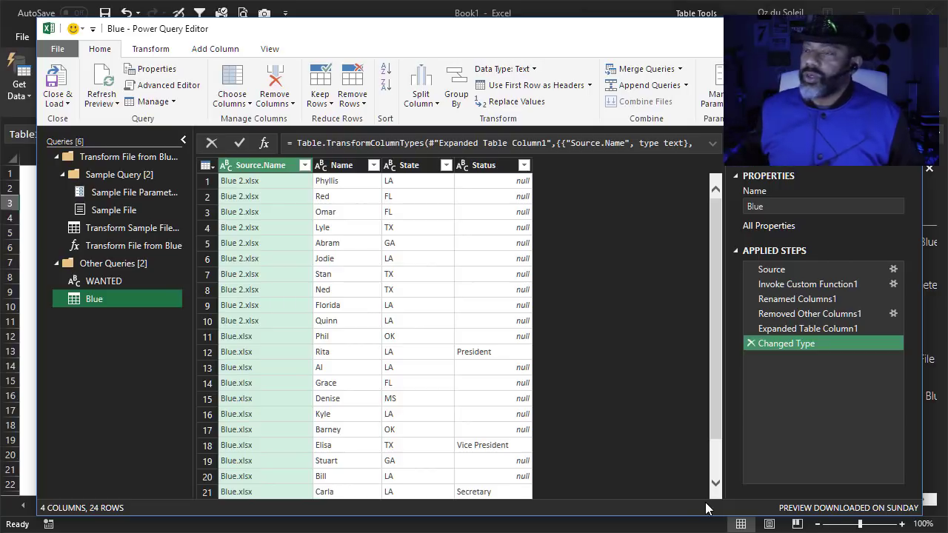
Load the Blue query as a table into the existing worksheet, starting at cell G2 of Sheet1
left_click(61, 106)
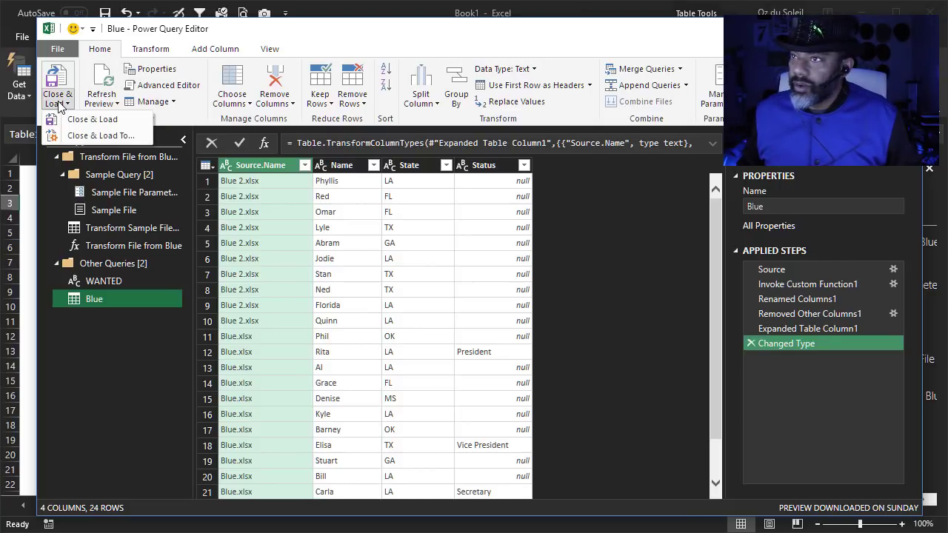
left_click(88, 136)
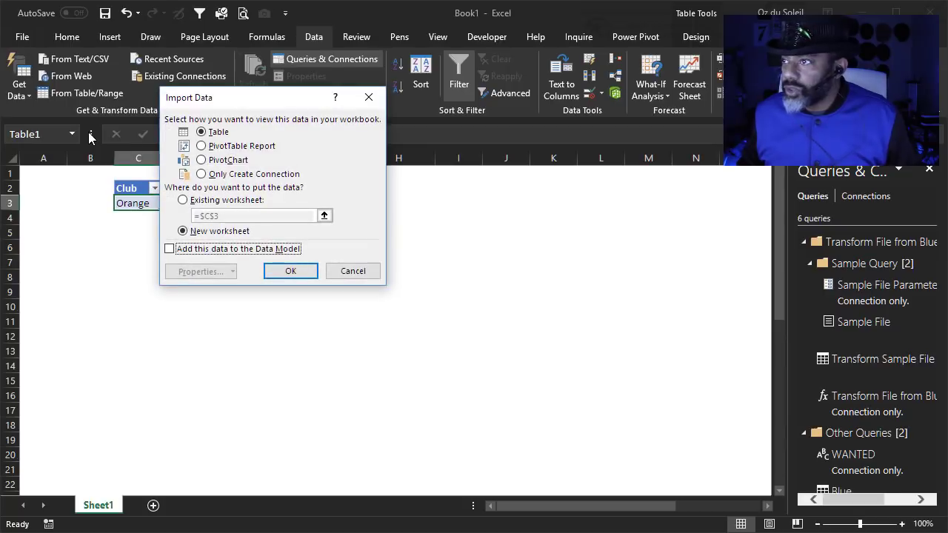
left_click(183, 201)
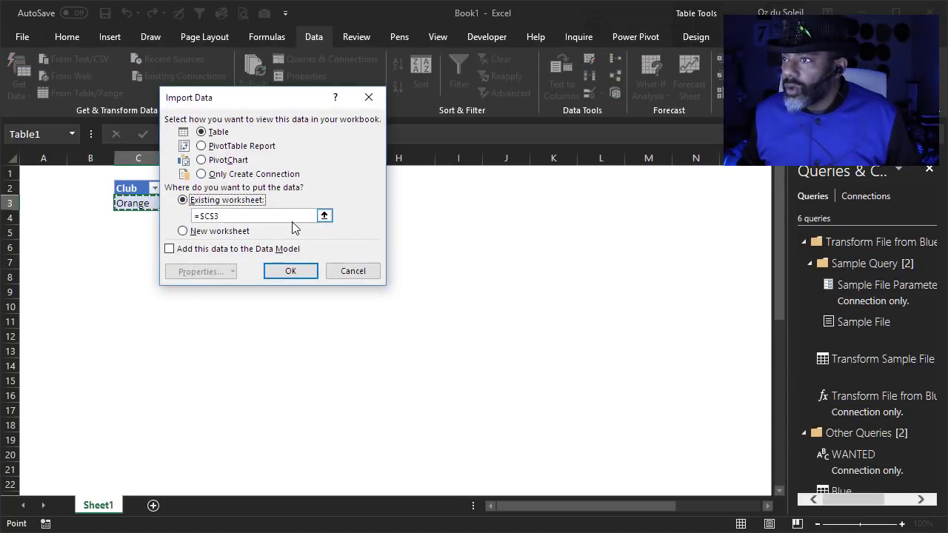
left_click(323, 216)
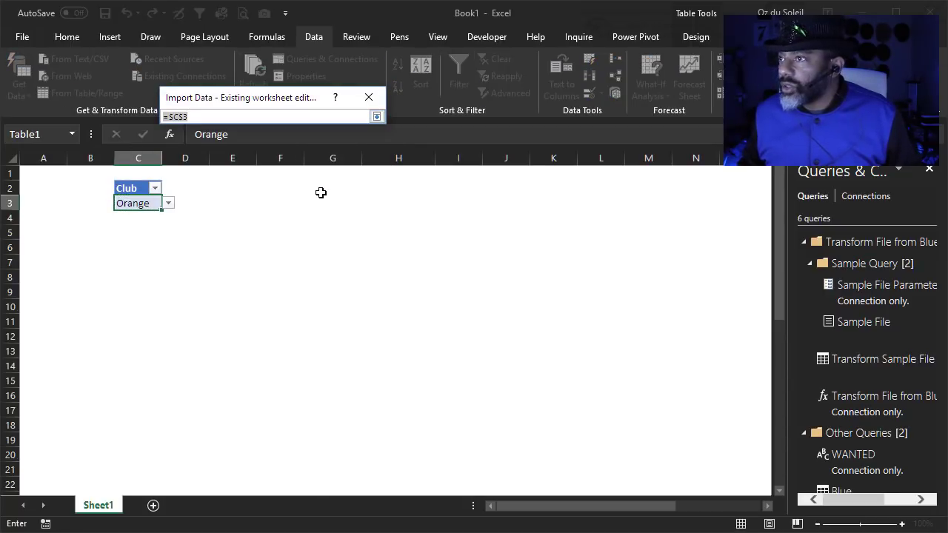
left_click(331, 187)
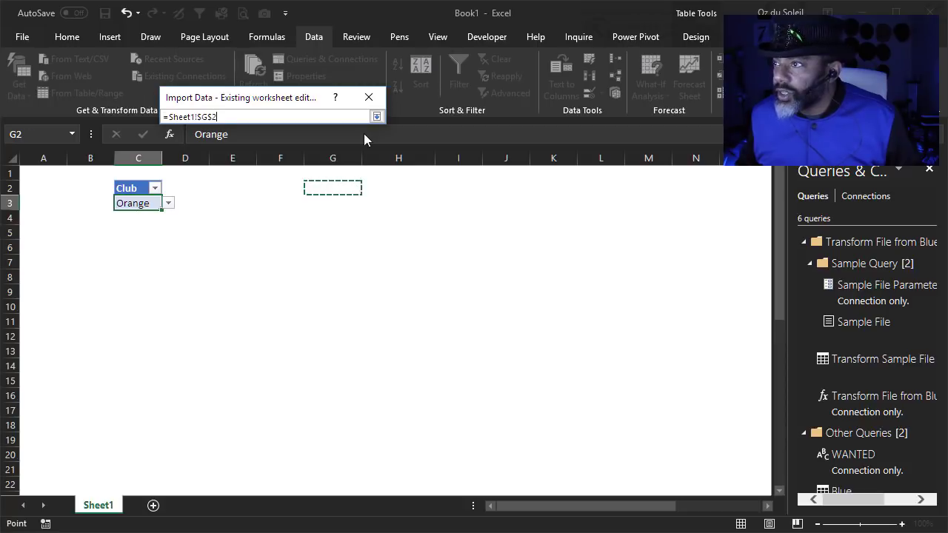
left_click(376, 117)
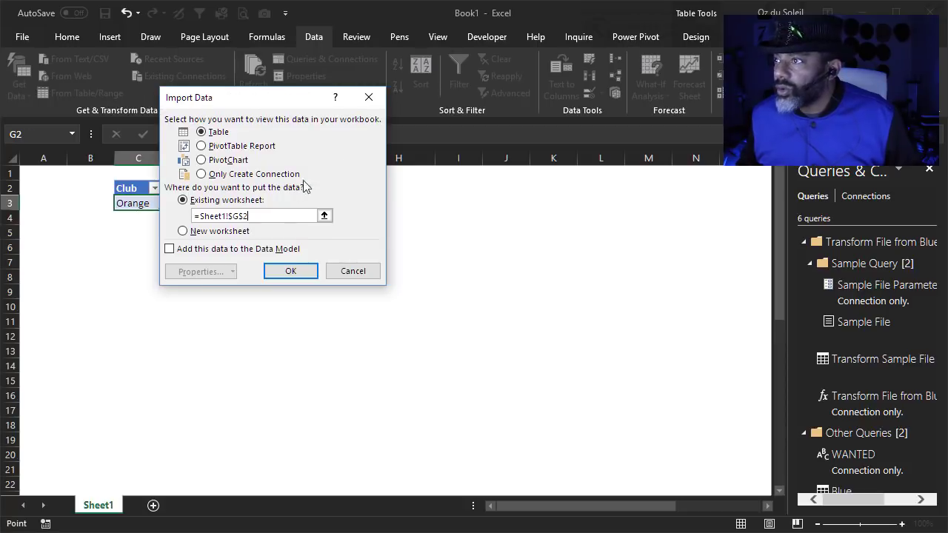
left_click(288, 272)
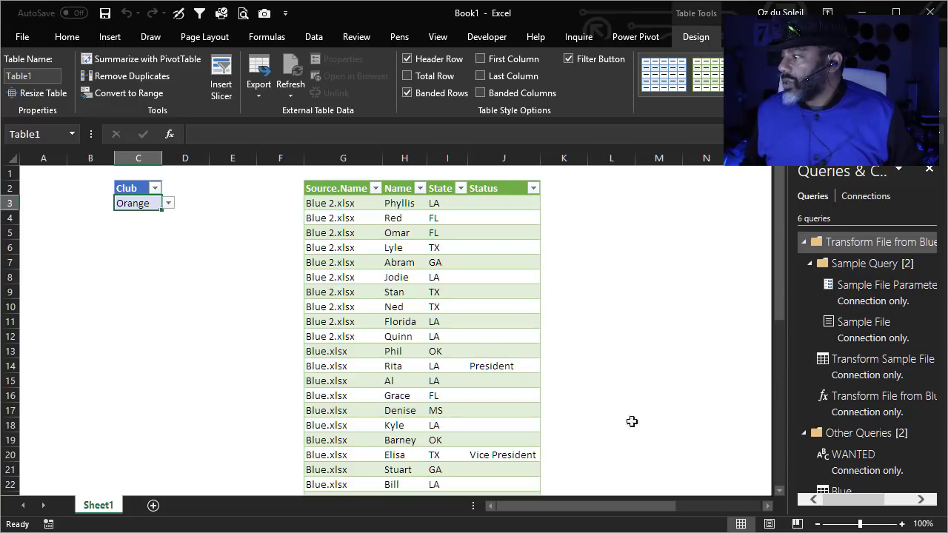
Open the Blue query for editing, expand the list of queries and open the query's full M code
left_click(824, 493)
right_click(821, 480)
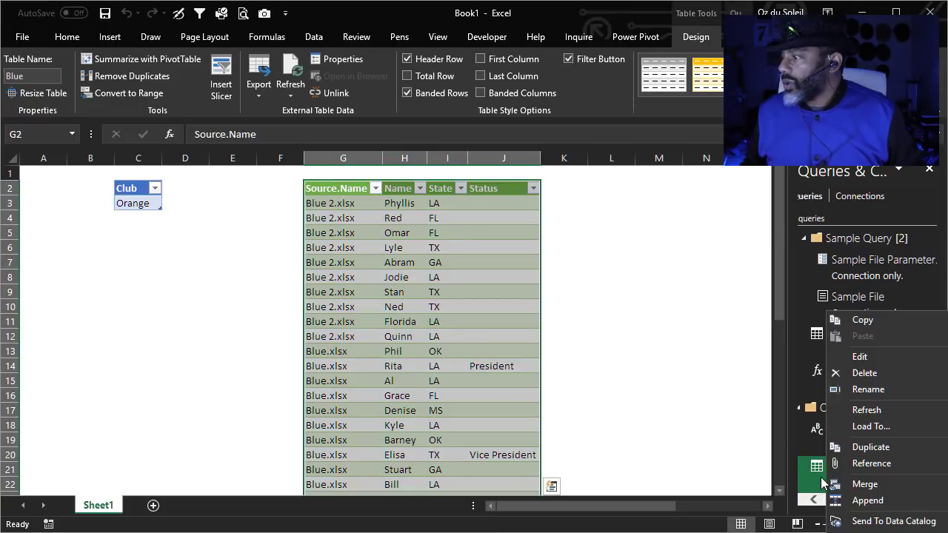
left_click(858, 355)
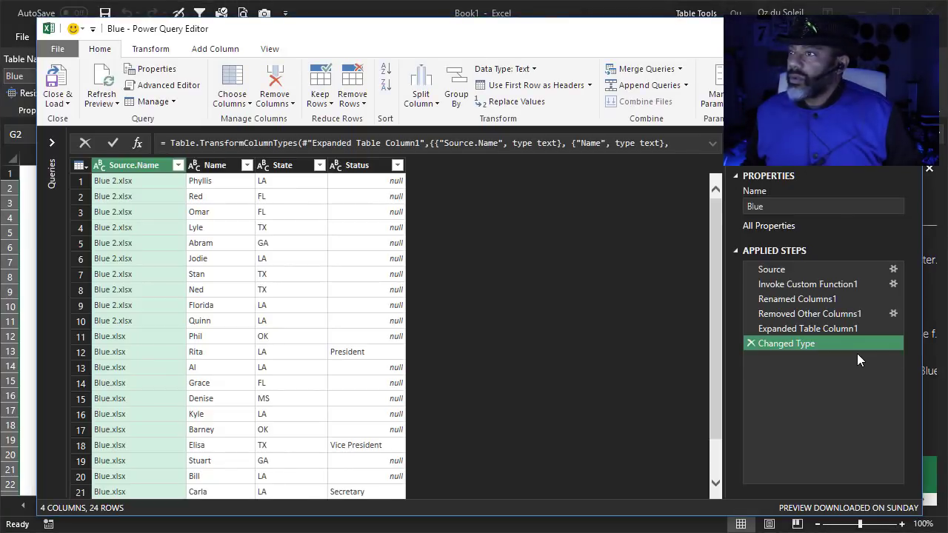
left_click(52, 143)
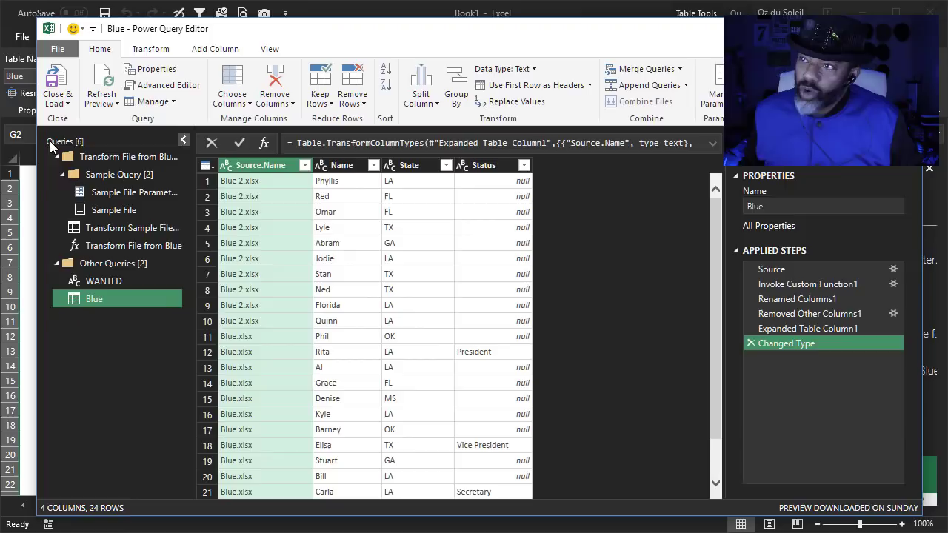
left_click(270, 49)
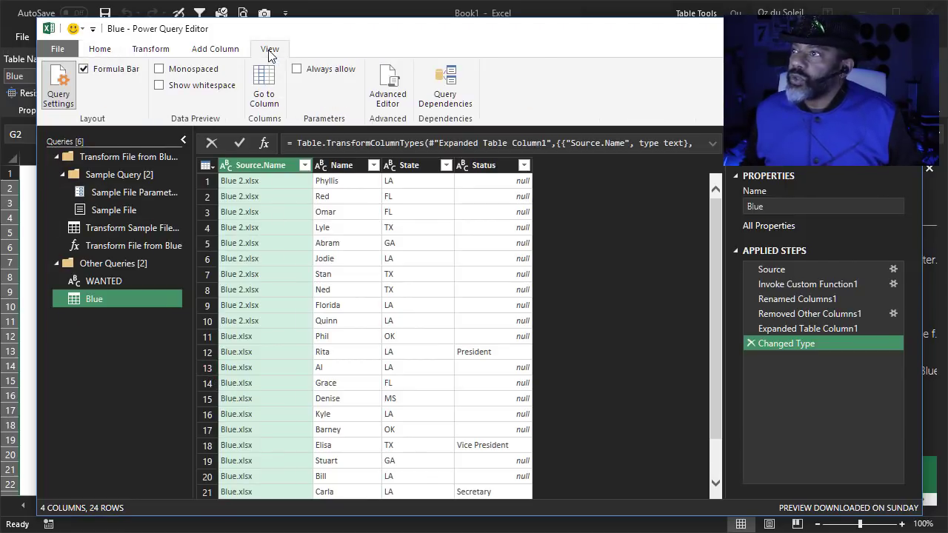
left_click(386, 80)
left_click_drag(379, 109, 443, 110)
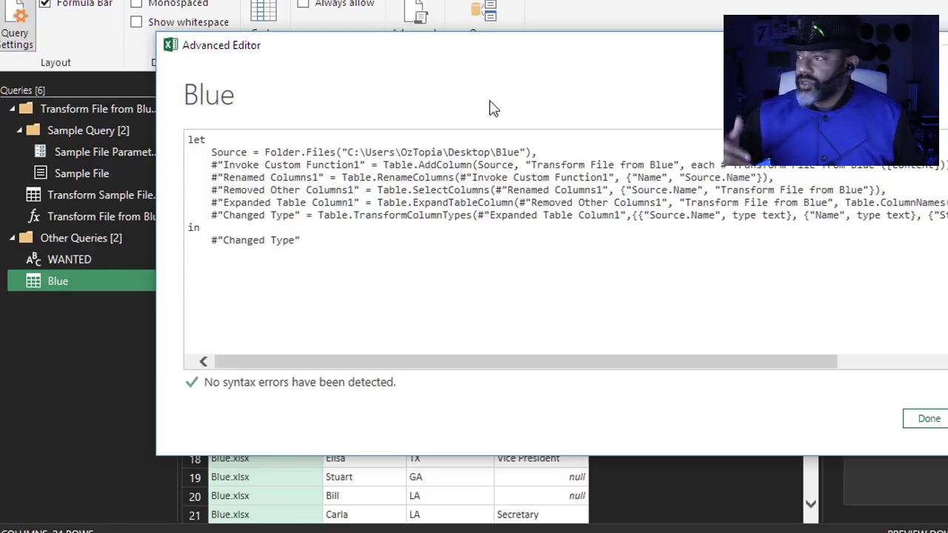
In the Source line, replace the Blue folder name with a reference so the path ends in Desktop\" & WANTED, and apply the code
double_click(508, 152)
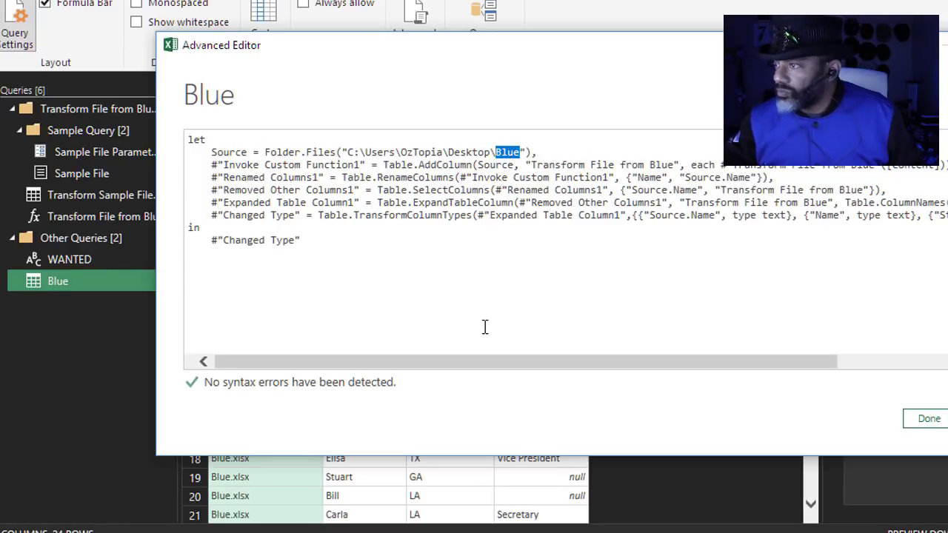
key("BackSpace")
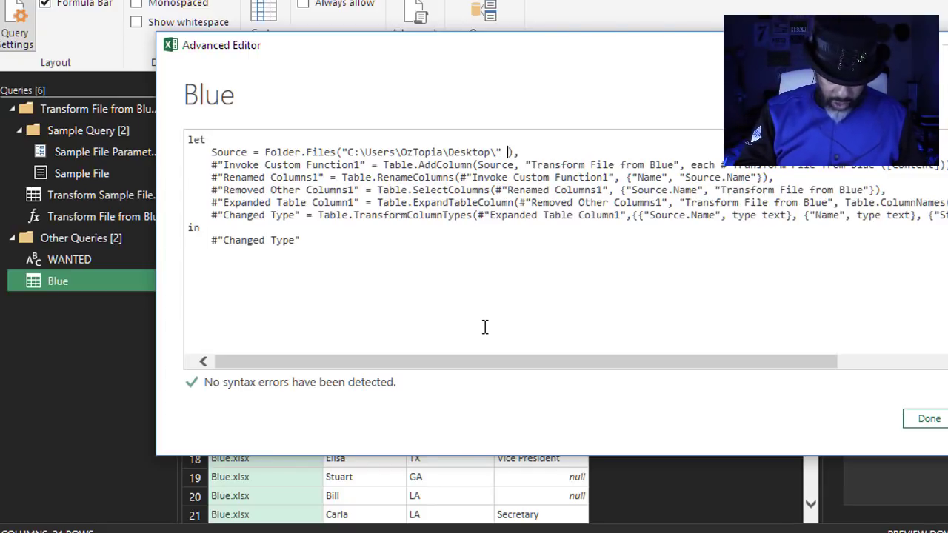
type("& ")
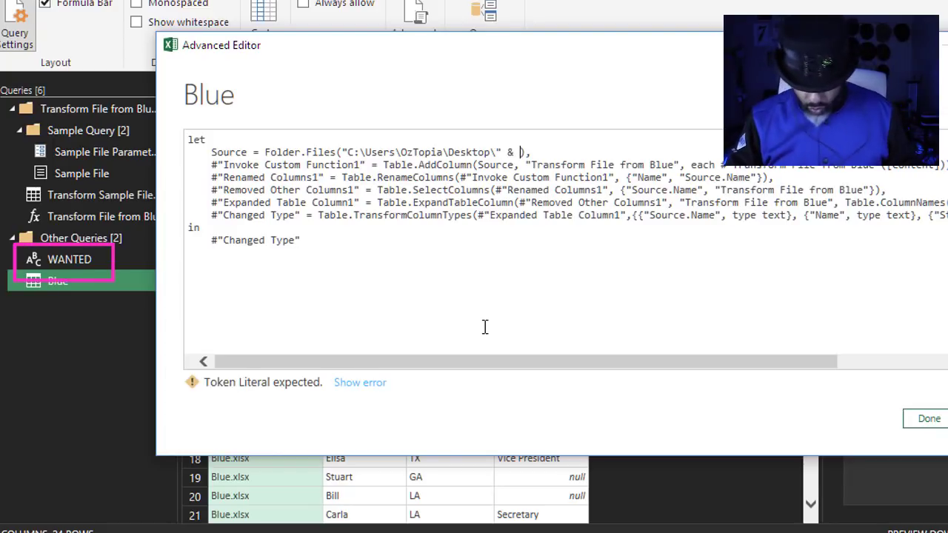
type("WANTED")
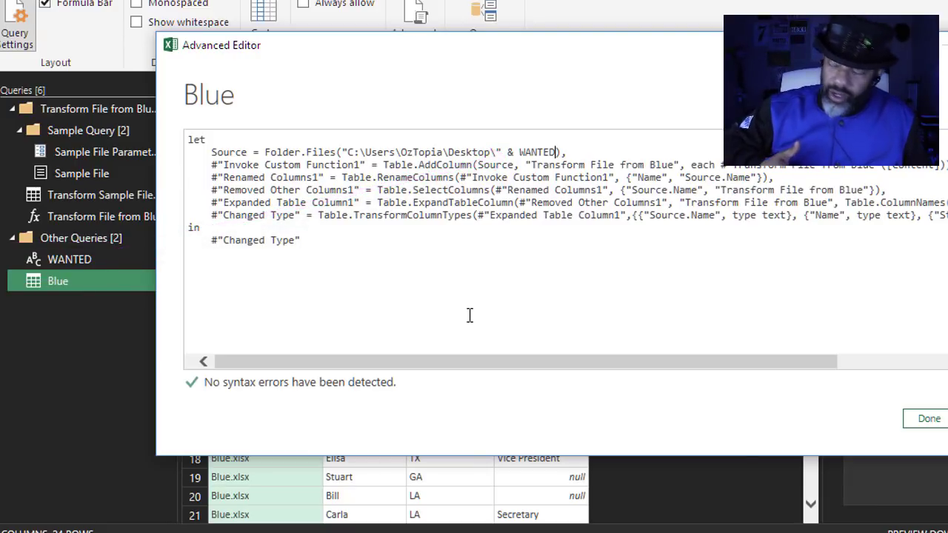
left_click(926, 419)
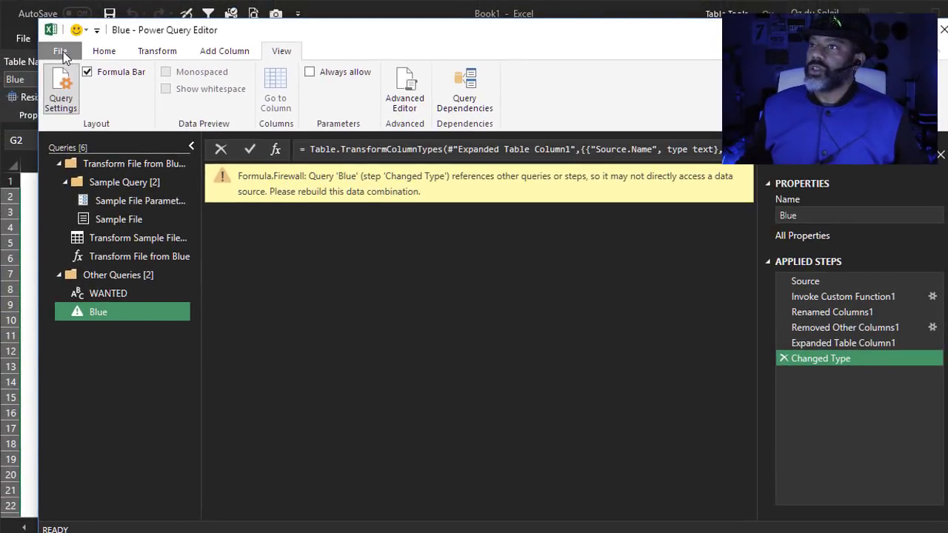
Set the current workbook's privacy option to ignore the Privacy Levels and potentially improve performance
left_click(60, 51)
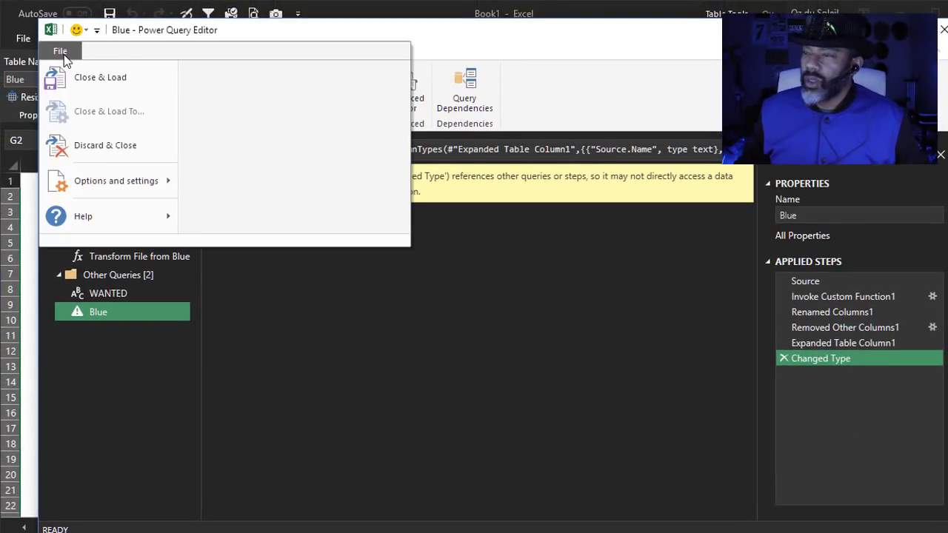
mouse_move(145, 185)
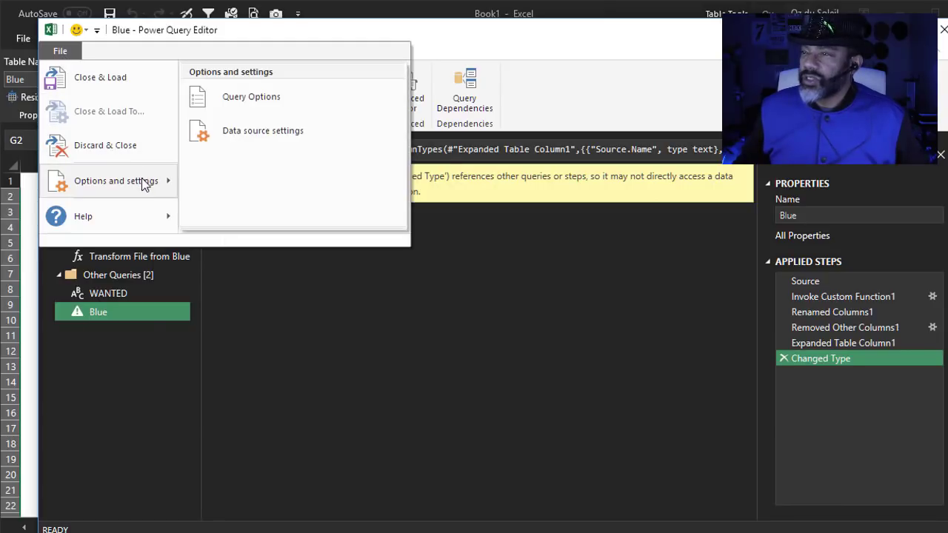
left_click(230, 104)
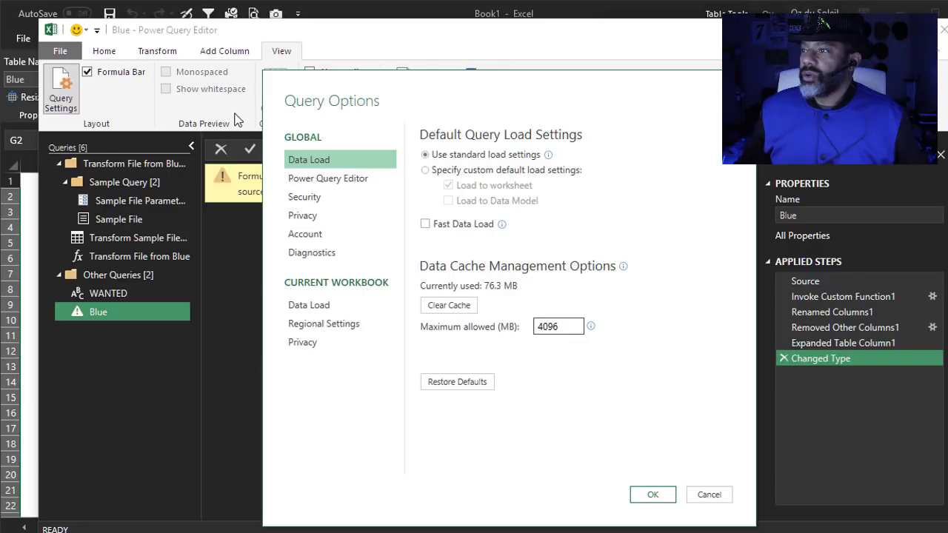
left_click(309, 346)
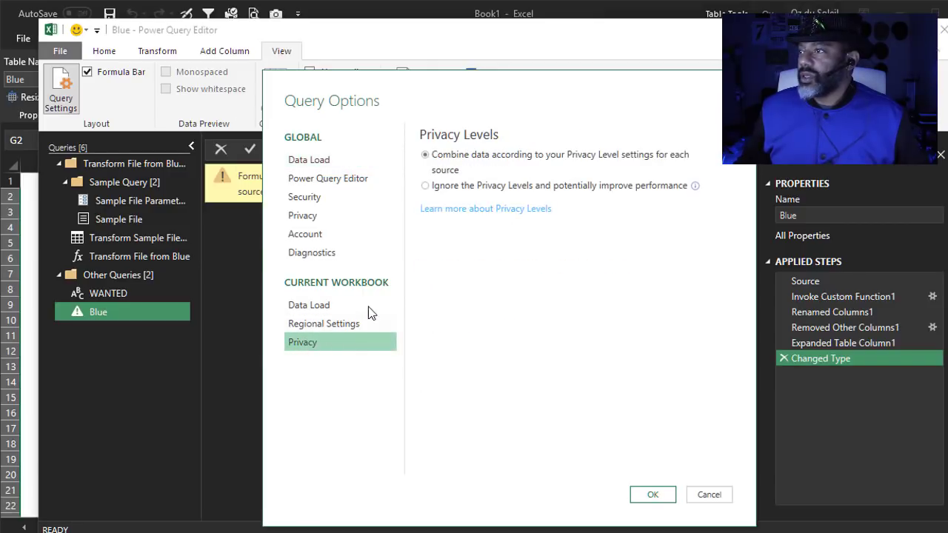
left_click(427, 186)
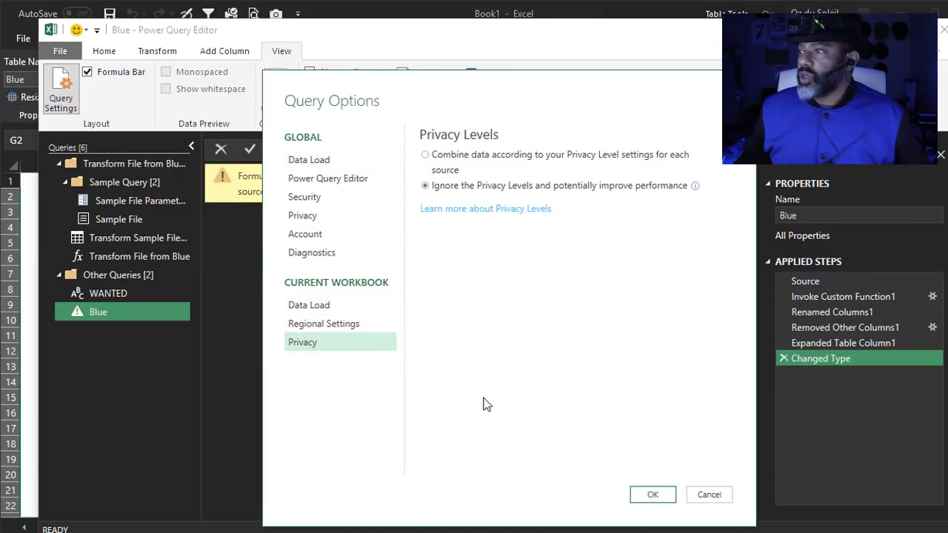
left_click(645, 494)
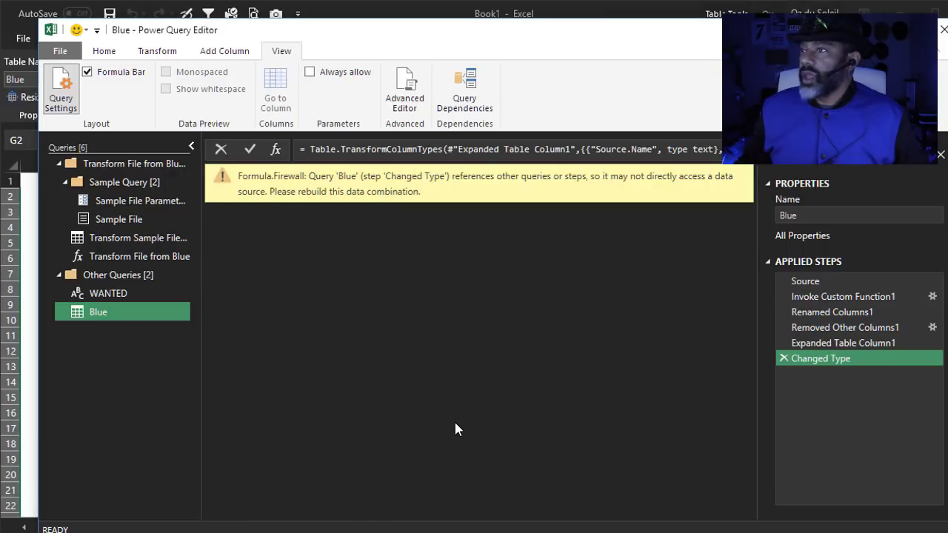
Refresh the Blue query's preview and load the query back into the worksheet
left_click(99, 55)
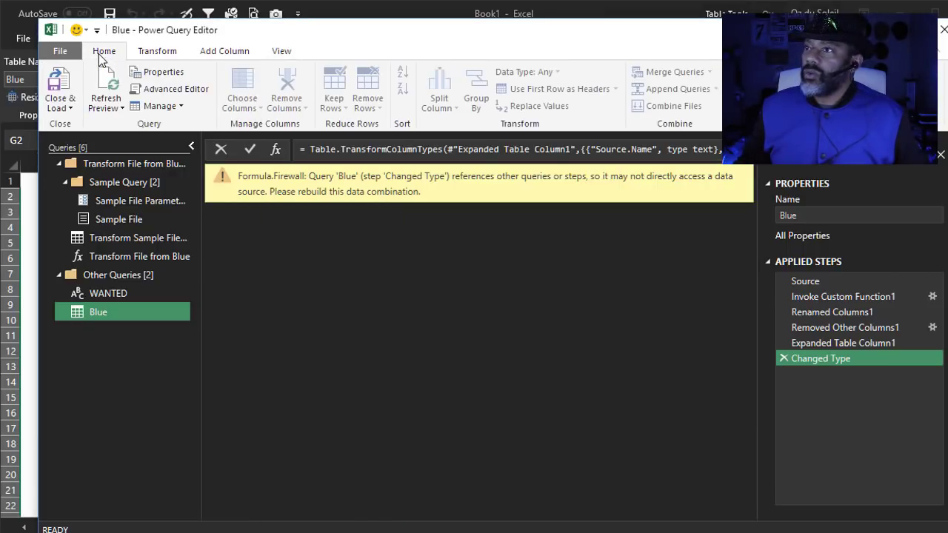
left_click(104, 83)
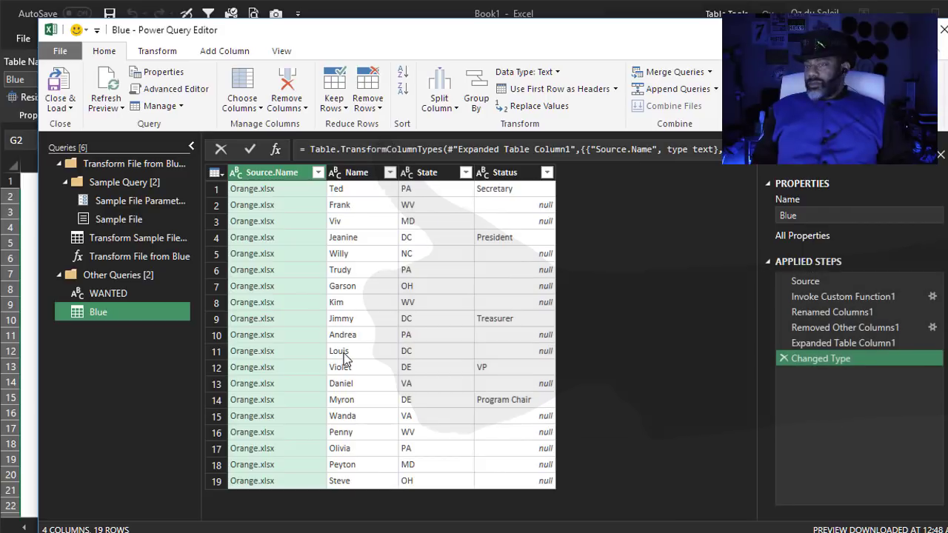
left_click(59, 85)
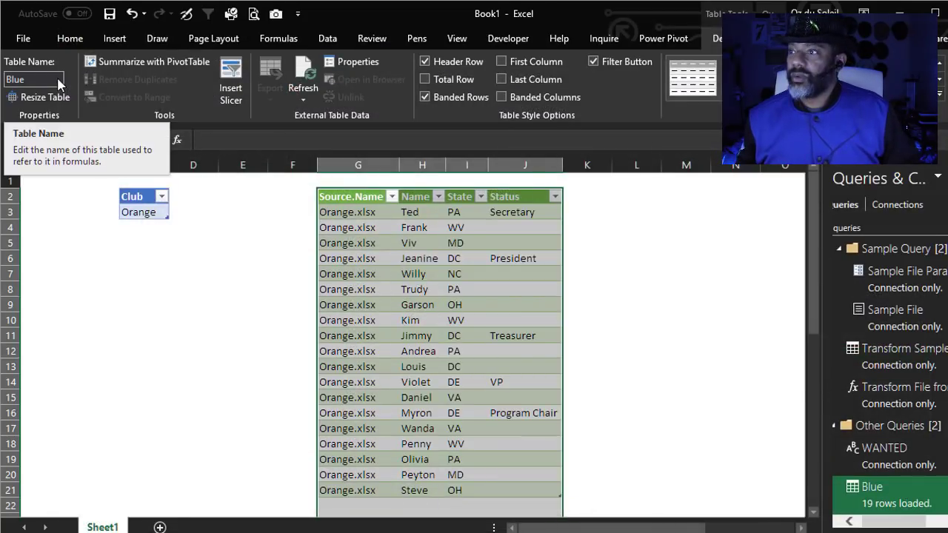
Choose Silver in the Club drop-down cell C3 and refresh all the workbook's queries
left_click(142, 217)
left_click(176, 212)
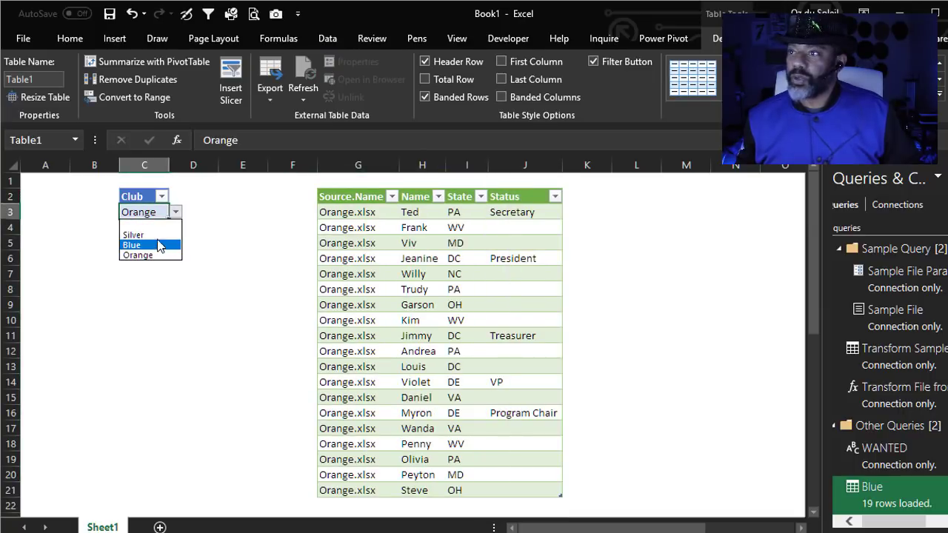
key("Up")
key("Return")
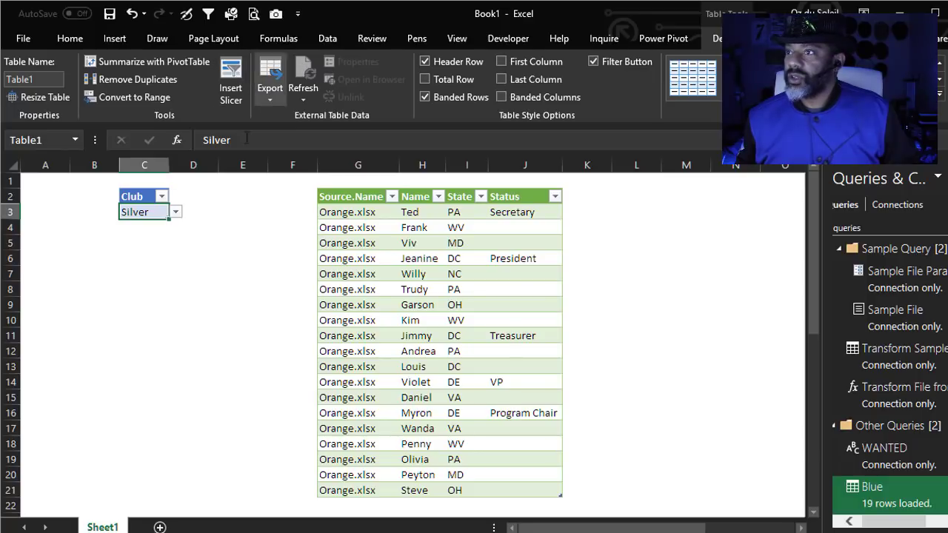
left_click(162, 271)
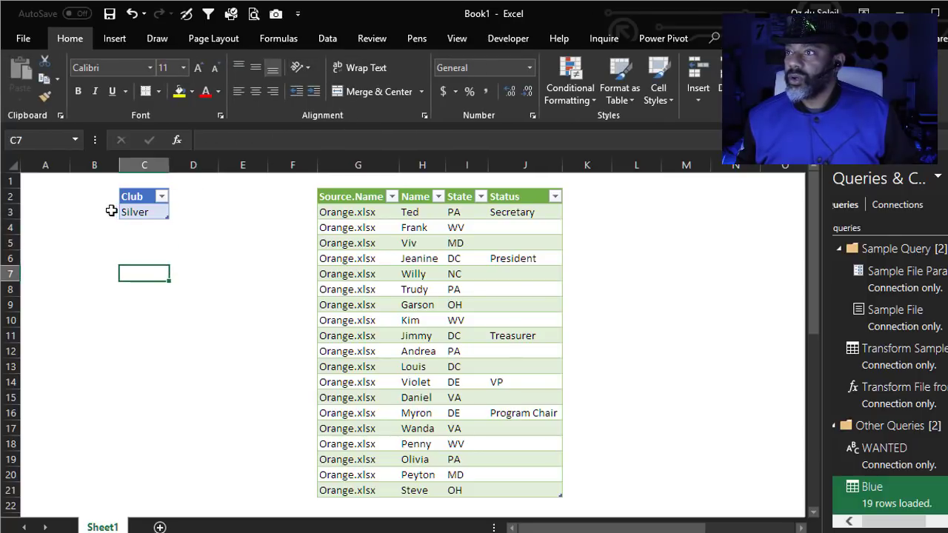
left_click(326, 39)
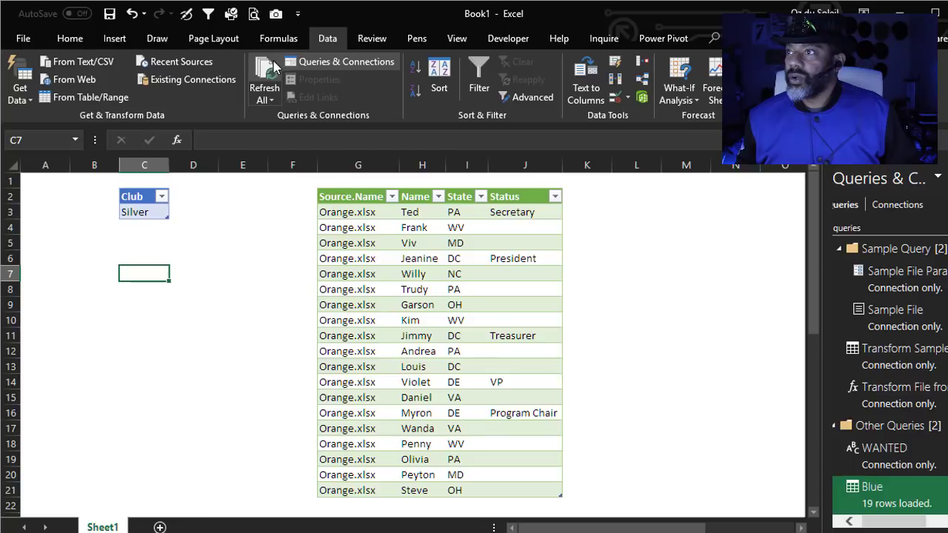
left_click(267, 71)
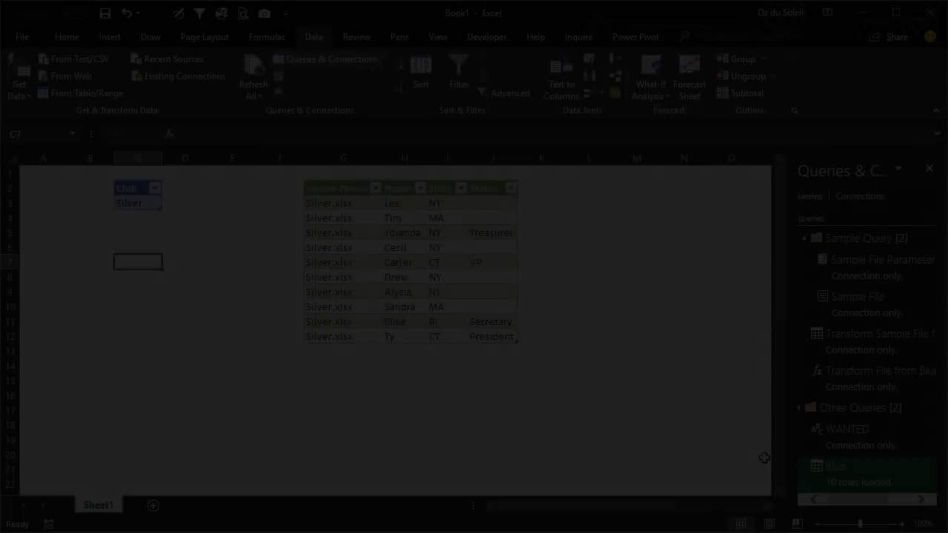
Edit the Blue query, set the current workbook to combine data according to each source's Privacy Level settings, and refresh the preview
right_click(815, 467)
left_click(848, 358)
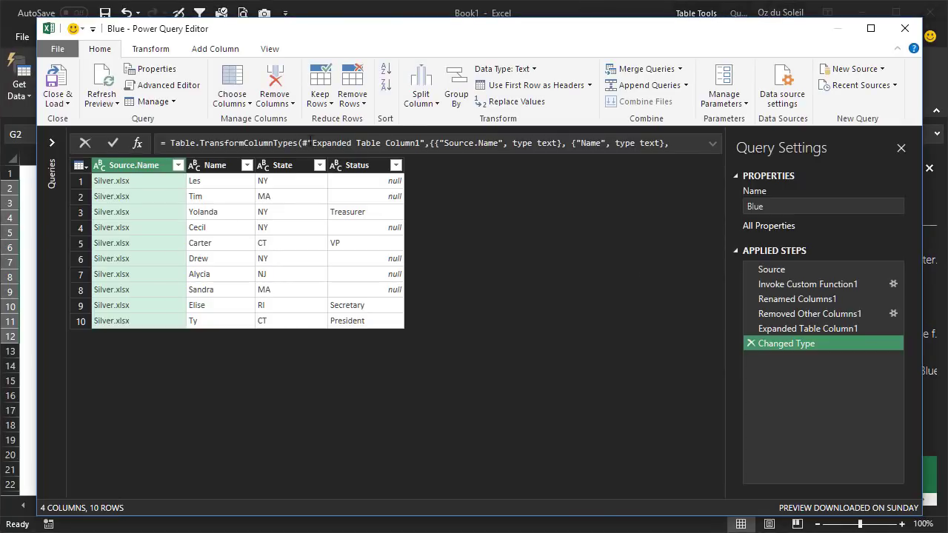
left_click(57, 48)
mouse_move(104, 172)
left_click(237, 92)
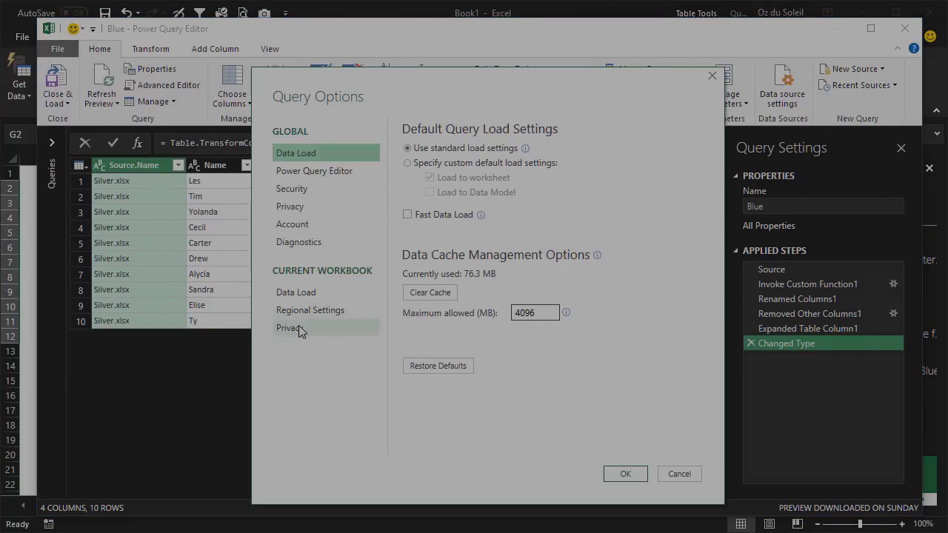
left_click(290, 328)
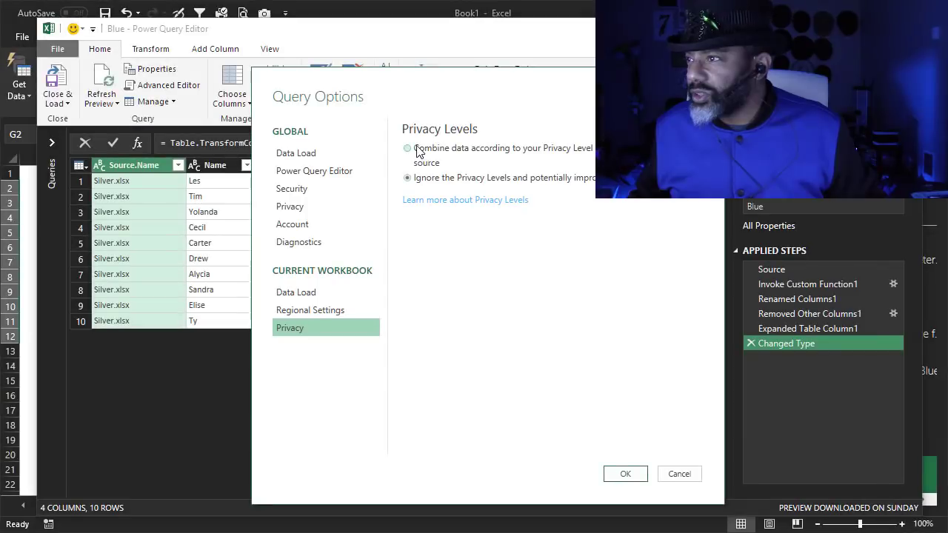
left_click(625, 475)
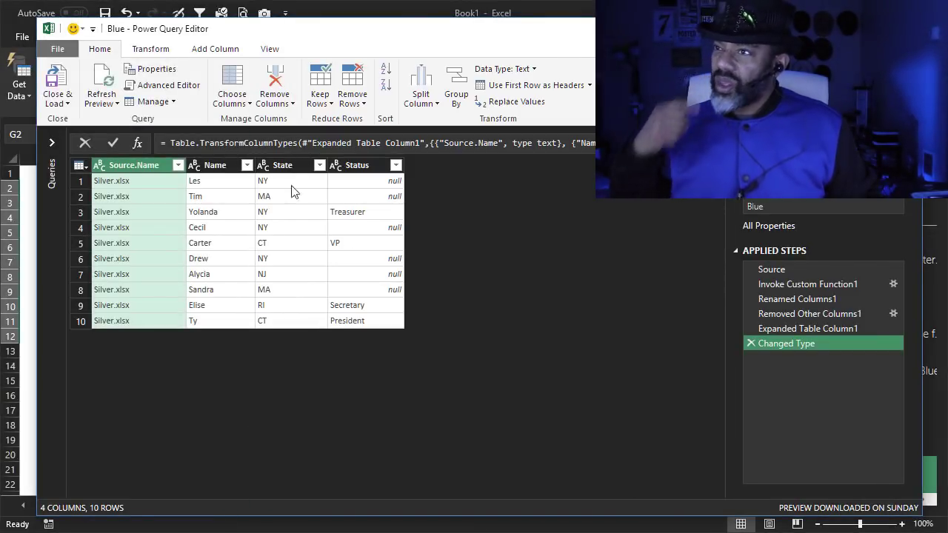
left_click(101, 79)
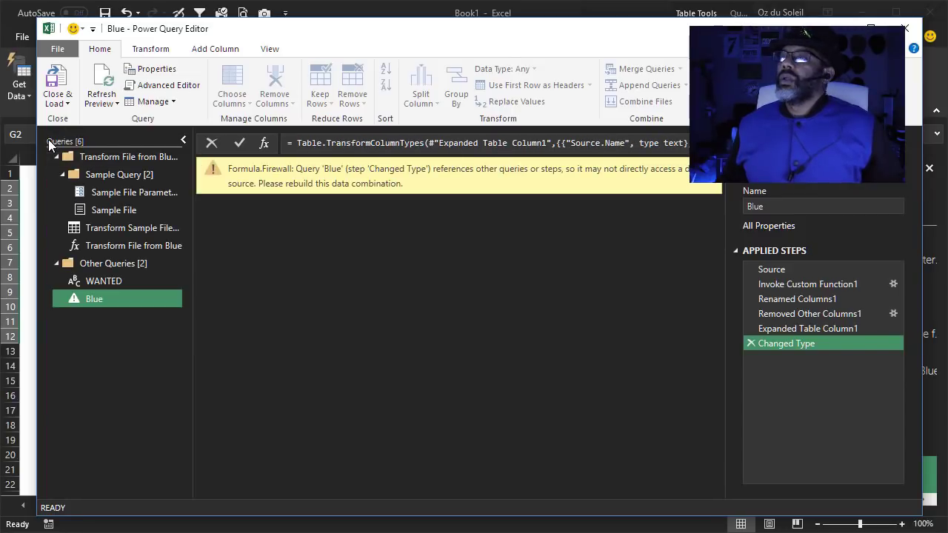
Copy the WANTED query's M code from the Source line through the final Club line, leaving the query unchanged
left_click(98, 282)
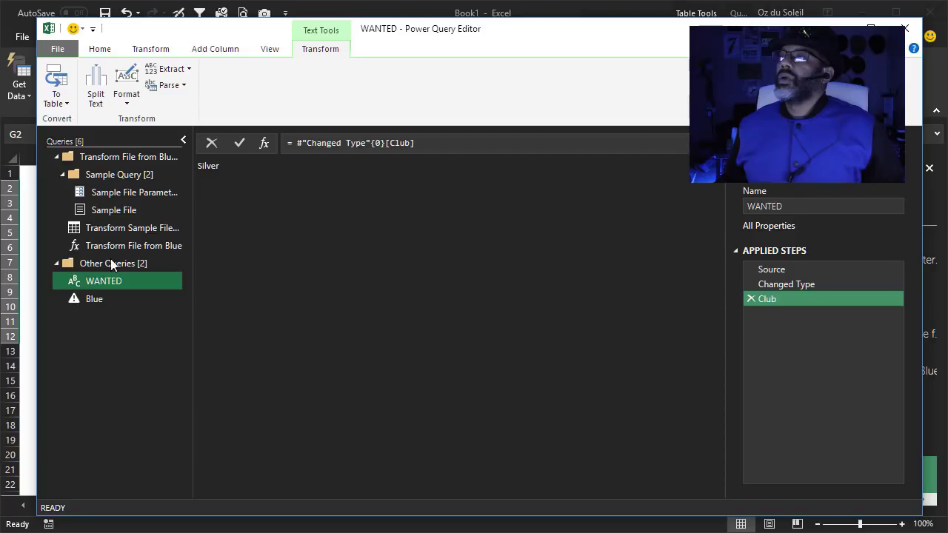
left_click(270, 49)
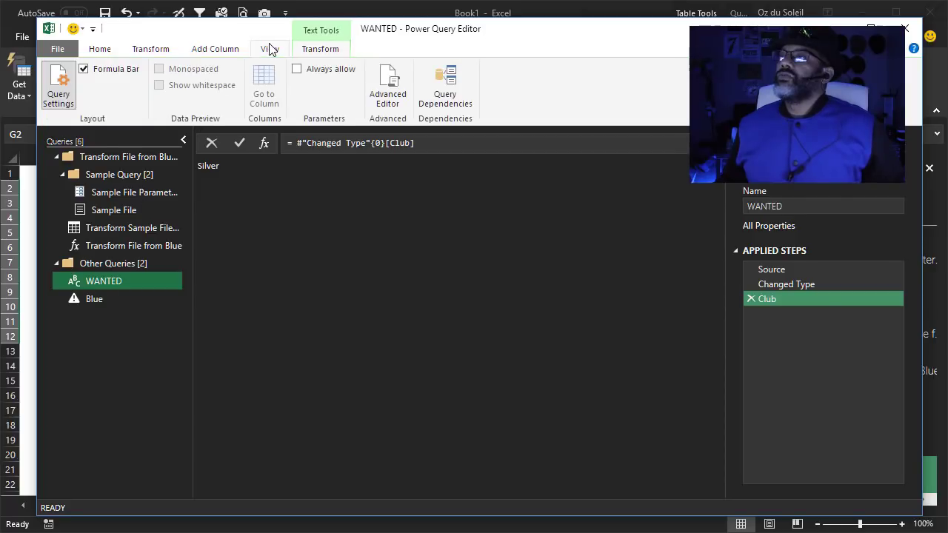
left_click(389, 89)
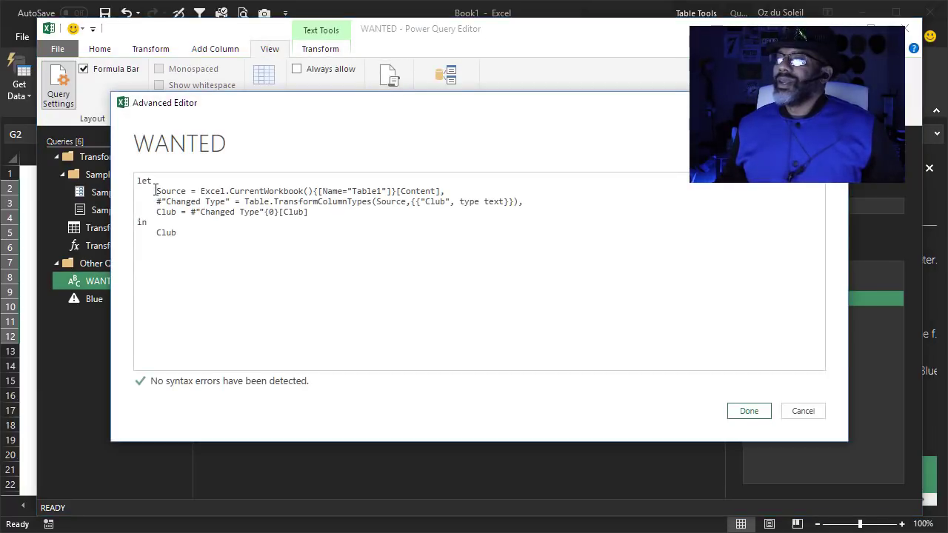
left_click_drag(155, 191, 186, 240)
right_click(196, 200)
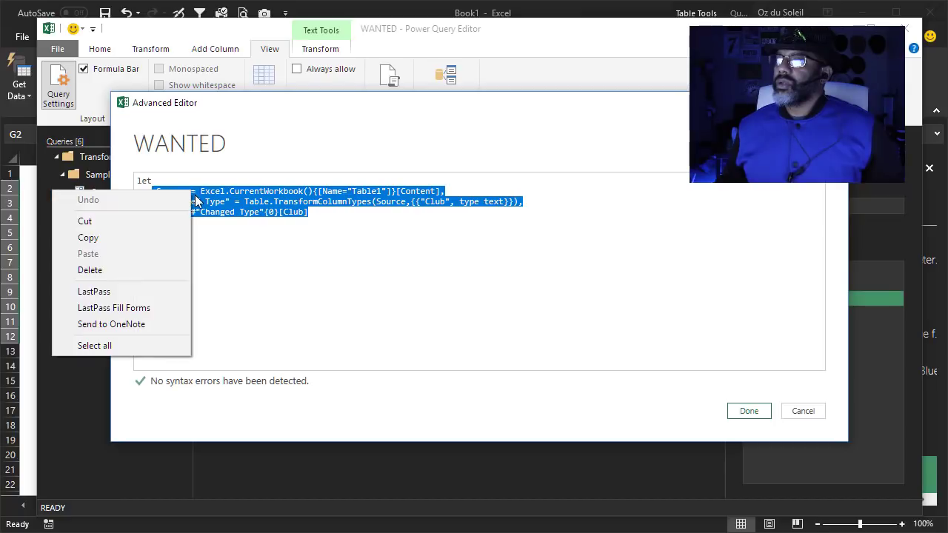
left_click(92, 237)
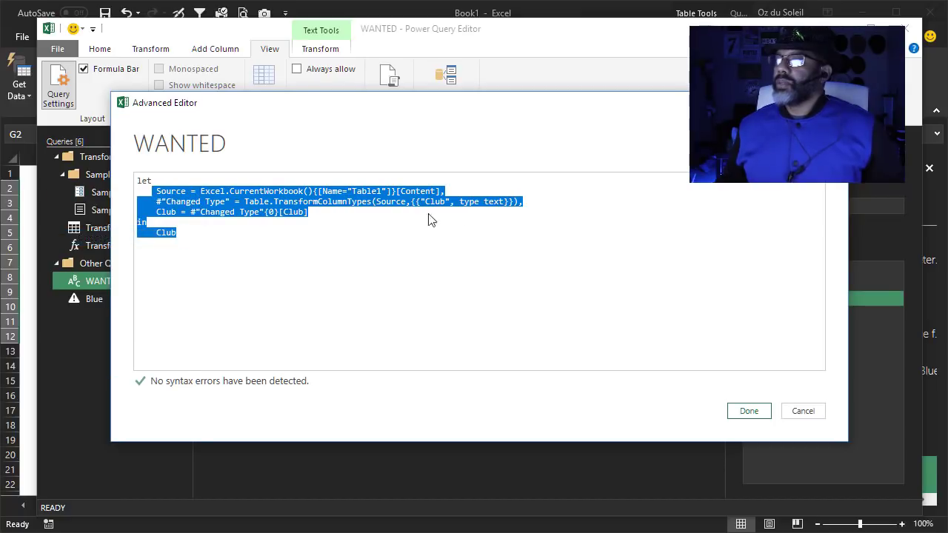
left_click(801, 412)
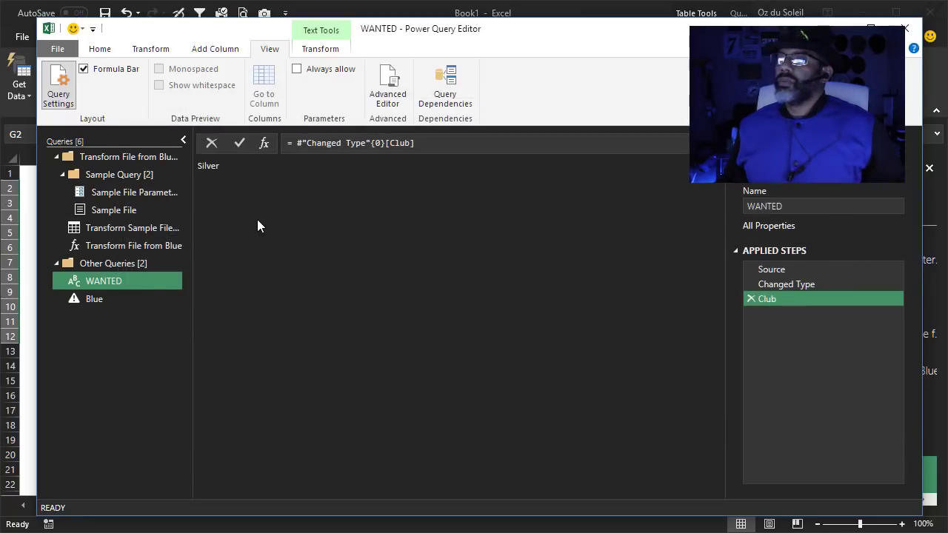
Open the Blue query's M code and paste the copied WANTED lines below its final #"Changed Type" line
left_click(93, 299)
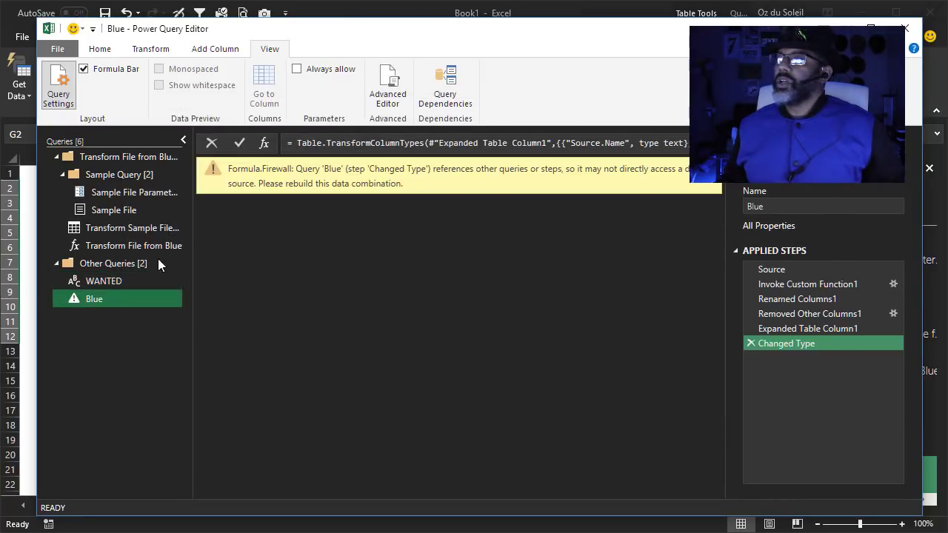
left_click(380, 113)
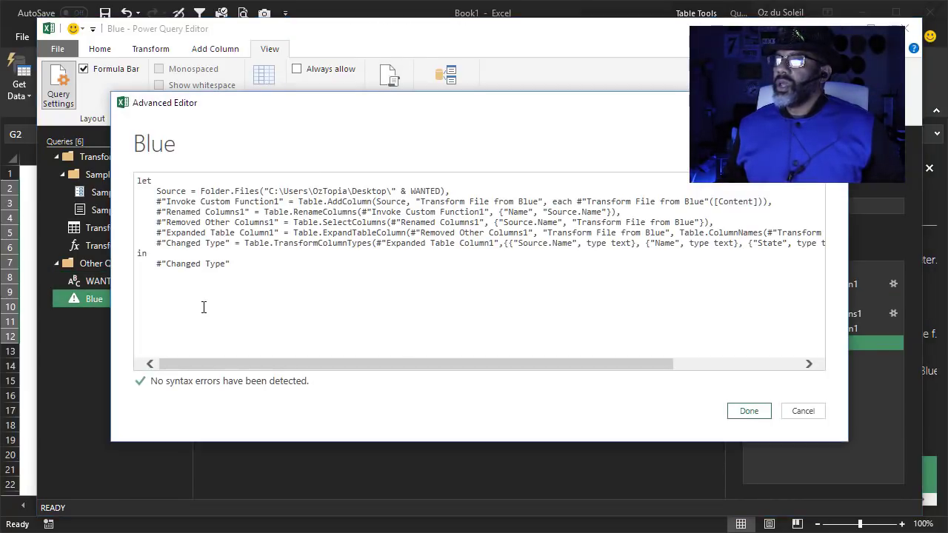
key("Return")
key("Return")
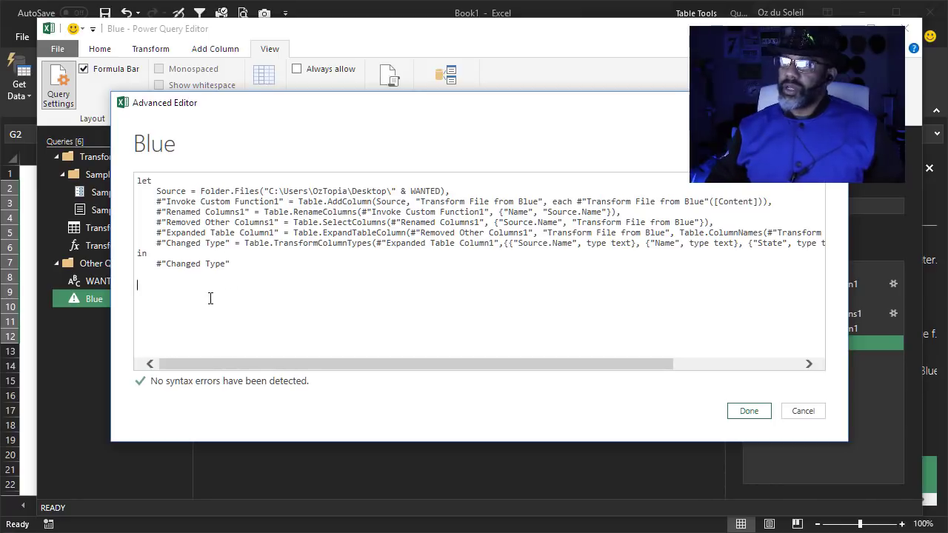
right_click(177, 316)
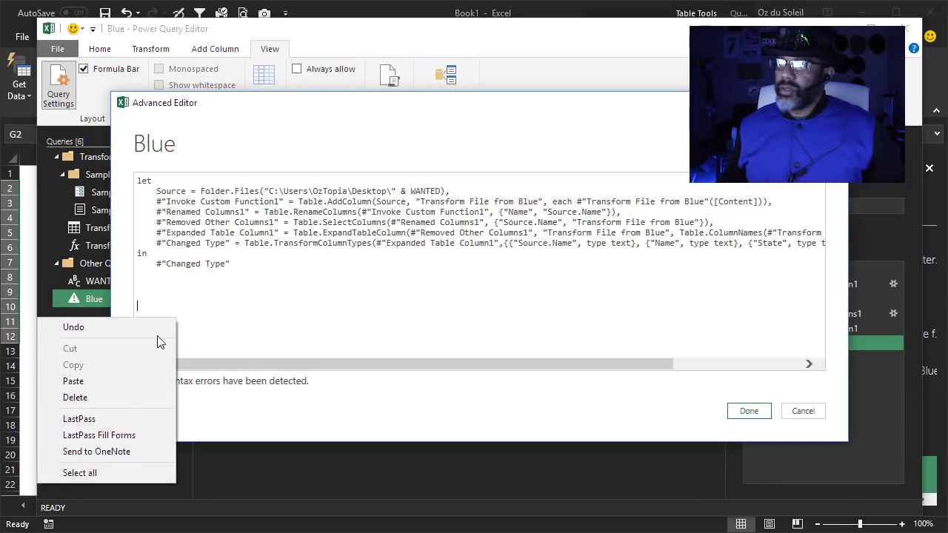
left_click(125, 380)
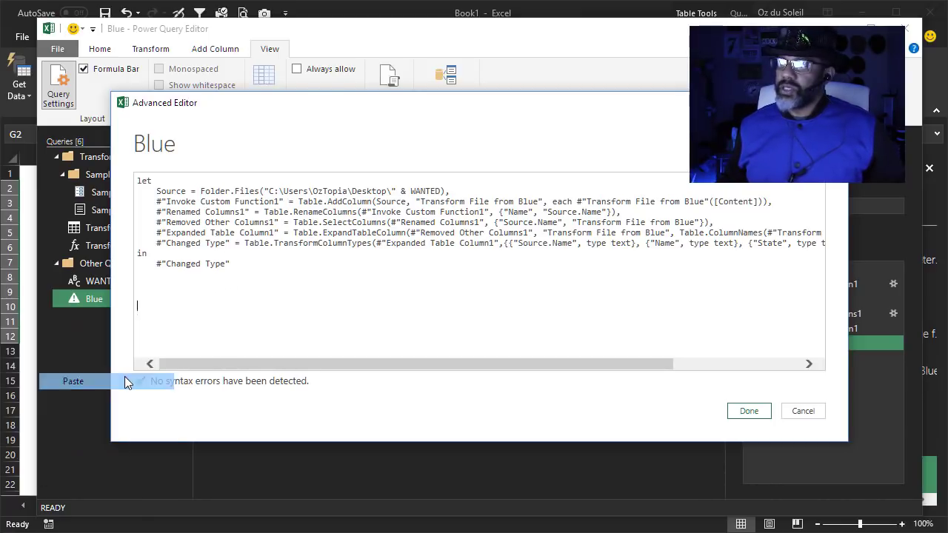
Insert blank lines between let and the Source = Folder.Files line in the Blue query's code
left_click(156, 191)
key("BackSpace")
key("BackSpace")
key("BackSpace")
key("BackSpace")
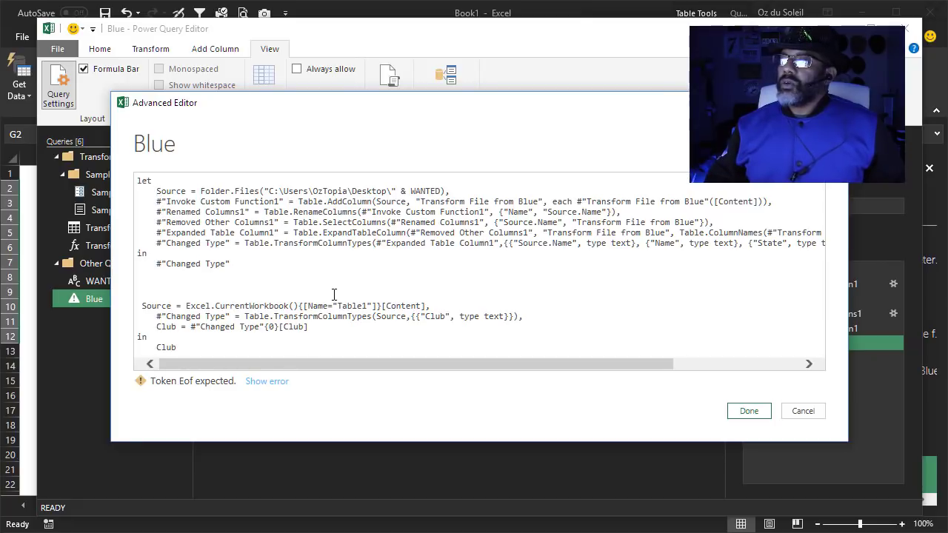
key("Return")
key("Return")
key("Return")
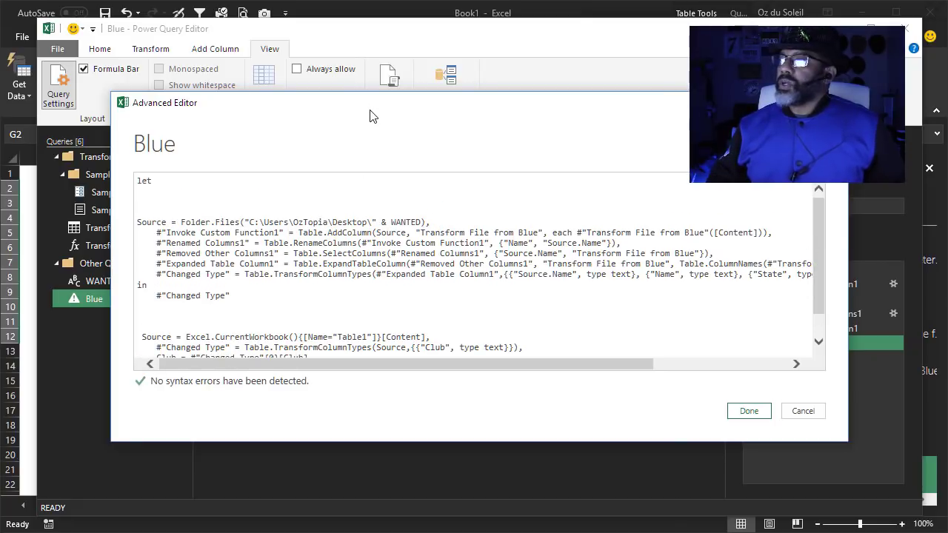
Move the pasted Source, #"Changed Type" and Club lines from the end of the code to directly below let
left_click_drag(364, 91, 366, 39)
left_click_drag(314, 303, 135, 282)
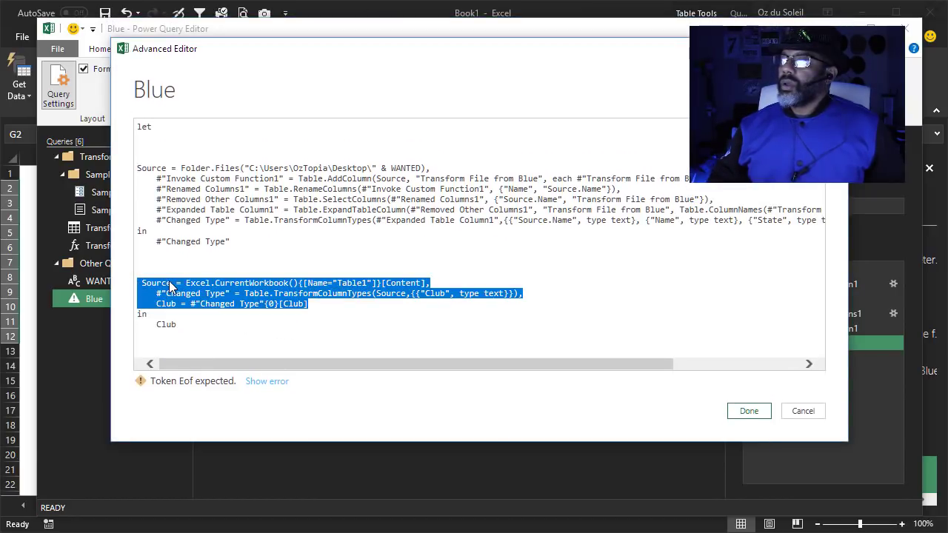
right_click(170, 286)
left_click(139, 316)
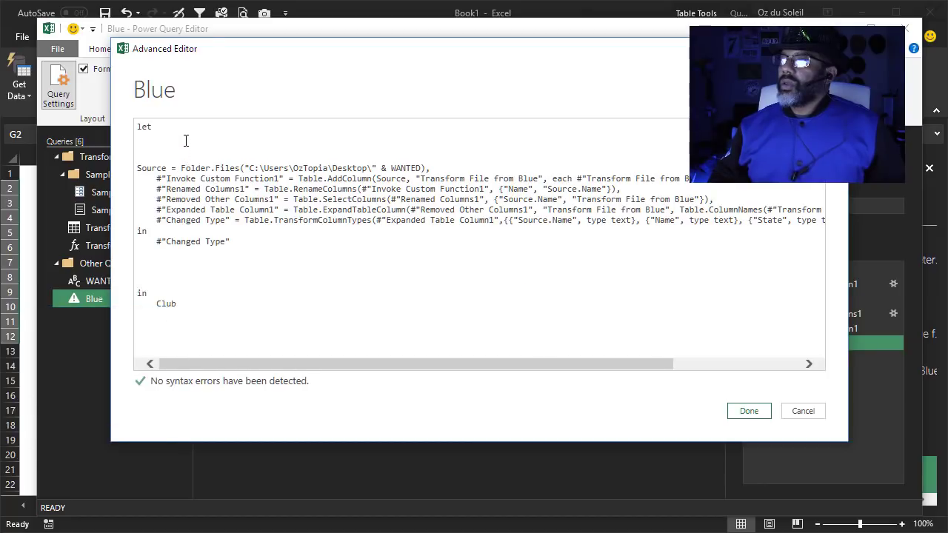
left_click(186, 140)
right_click(186, 141)
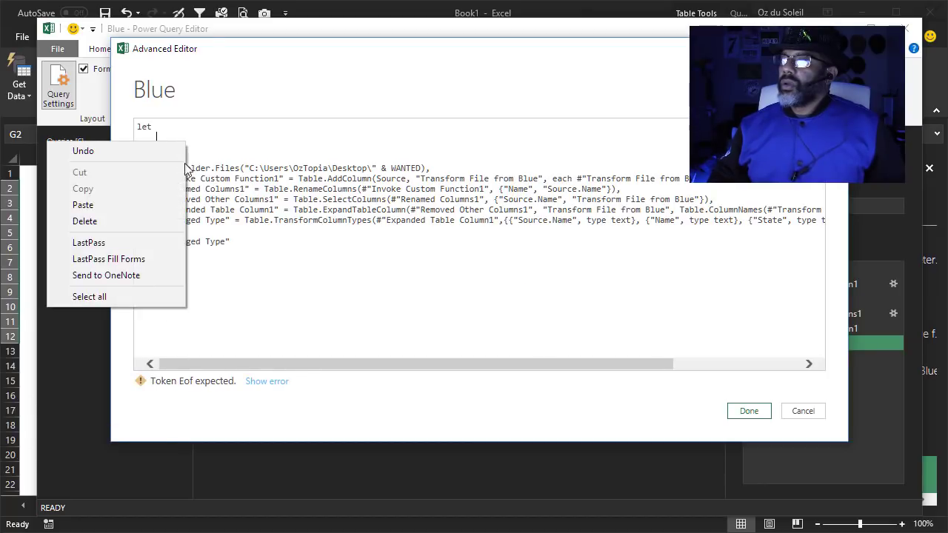
left_click(152, 213)
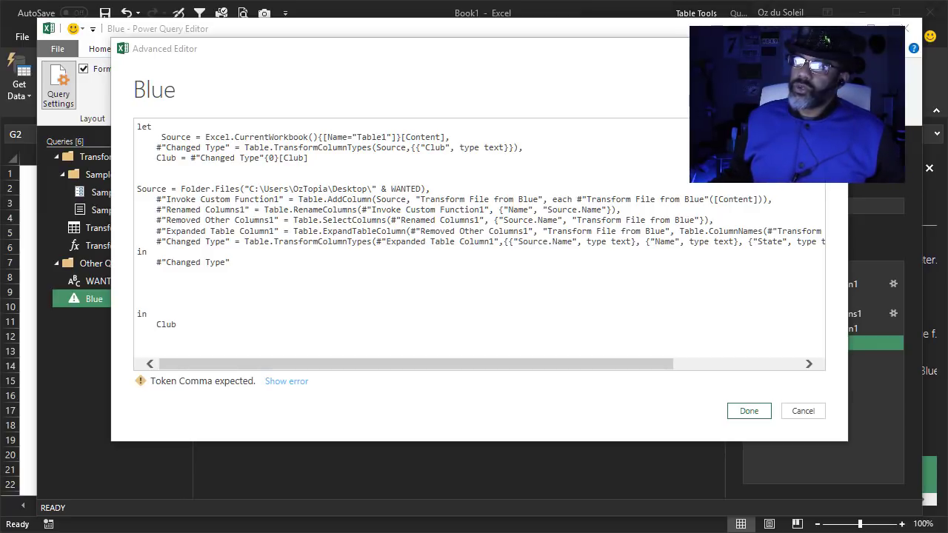
Add a comma after the Club = #"Changed Type"{0}[Club] line and delete the leftover in and Club lines at the end
left_click(312, 158)
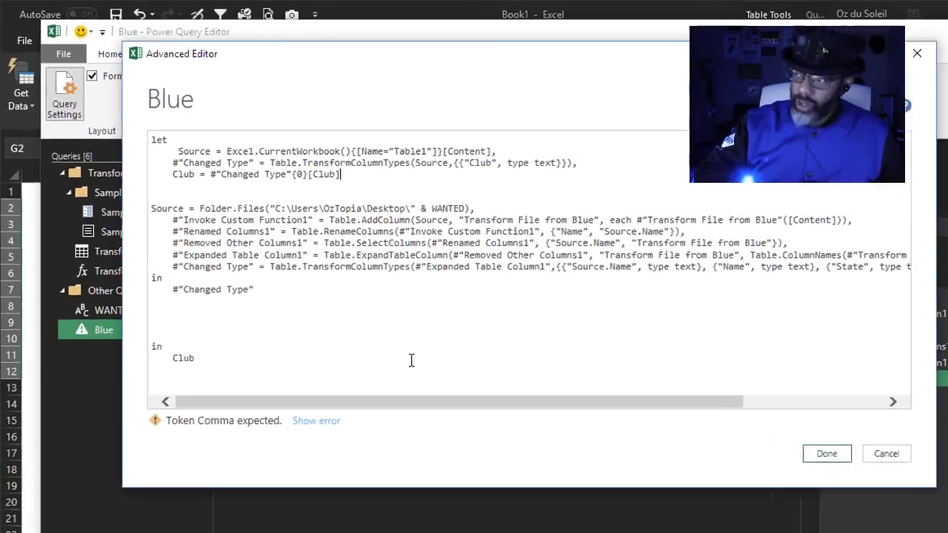
type(",")
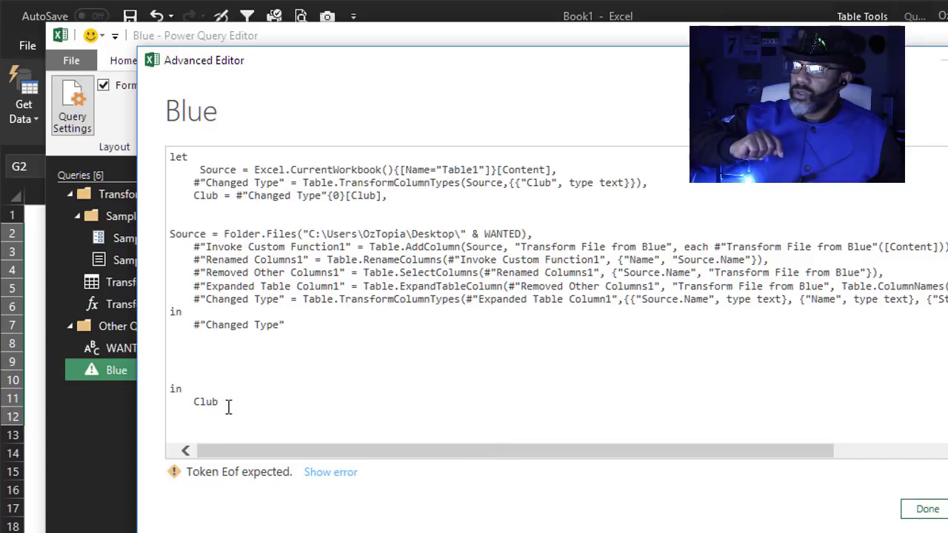
left_click_drag(228, 408, 169, 389)
key("Delete")
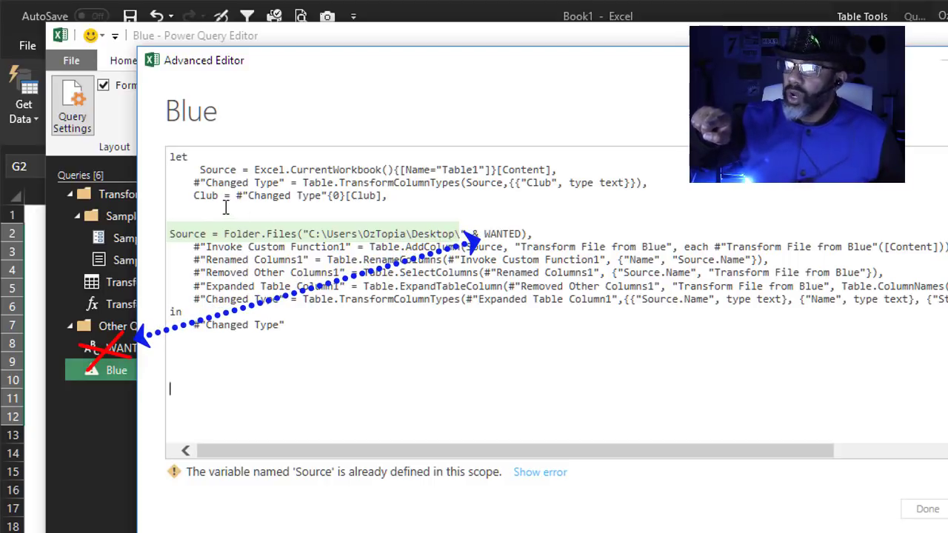
In the Folder.Files line, replace WANTED with Club and rename the step from Source to Custom1
double_click(504, 234)
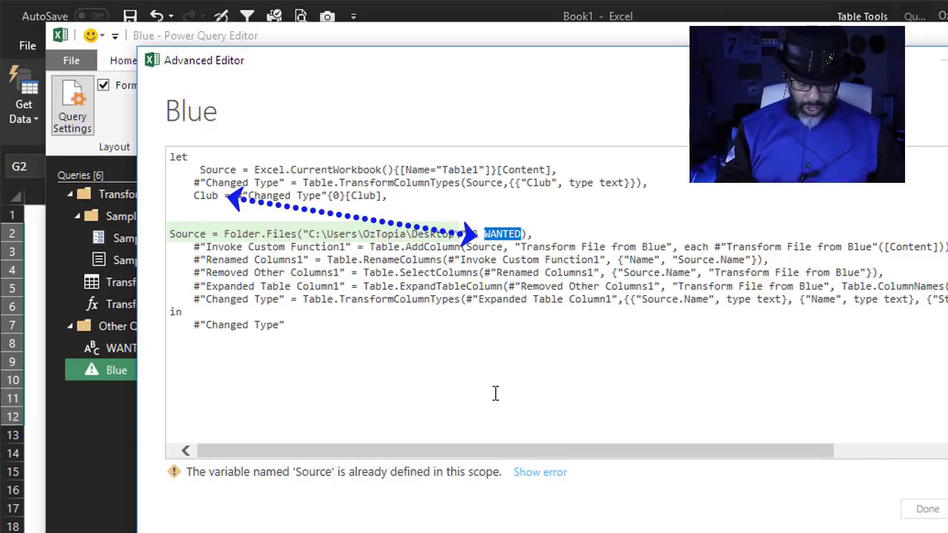
type("Club")
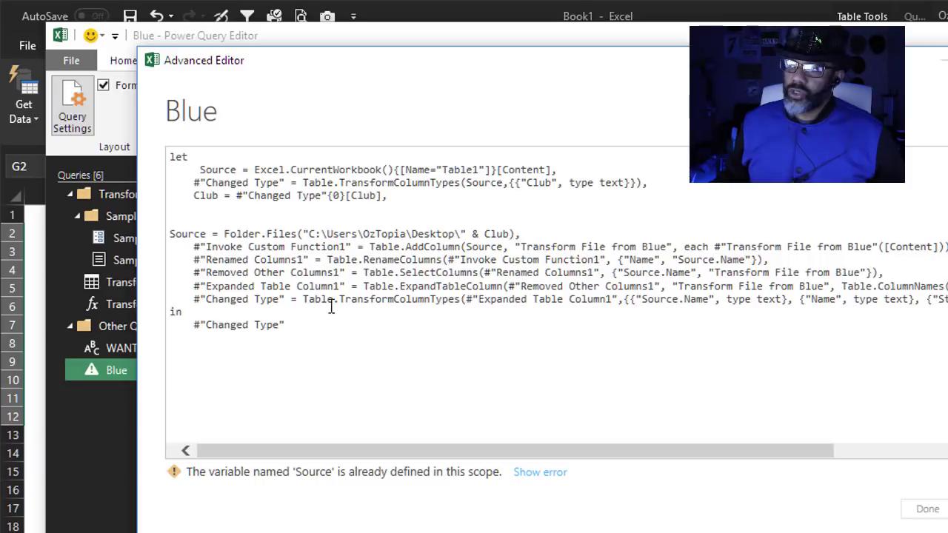
double_click(185, 232)
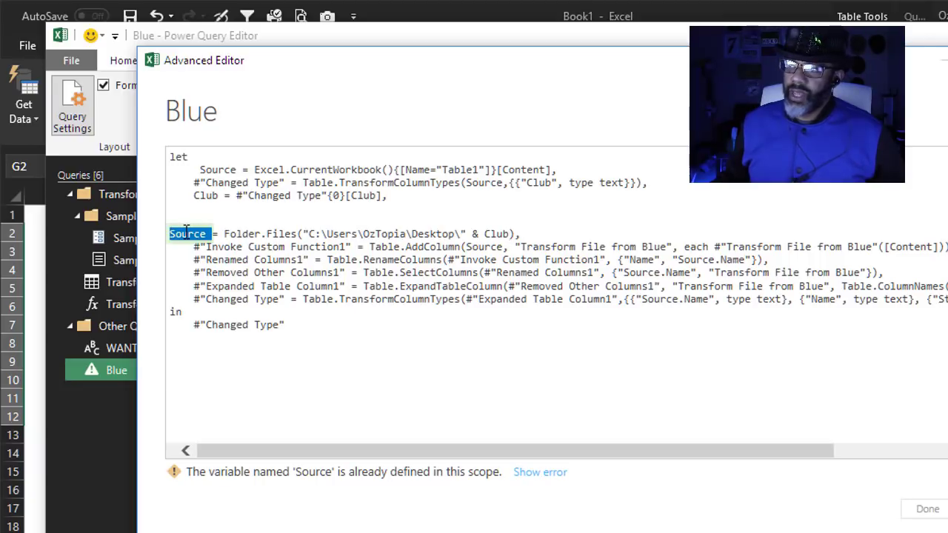
type("Custom1")
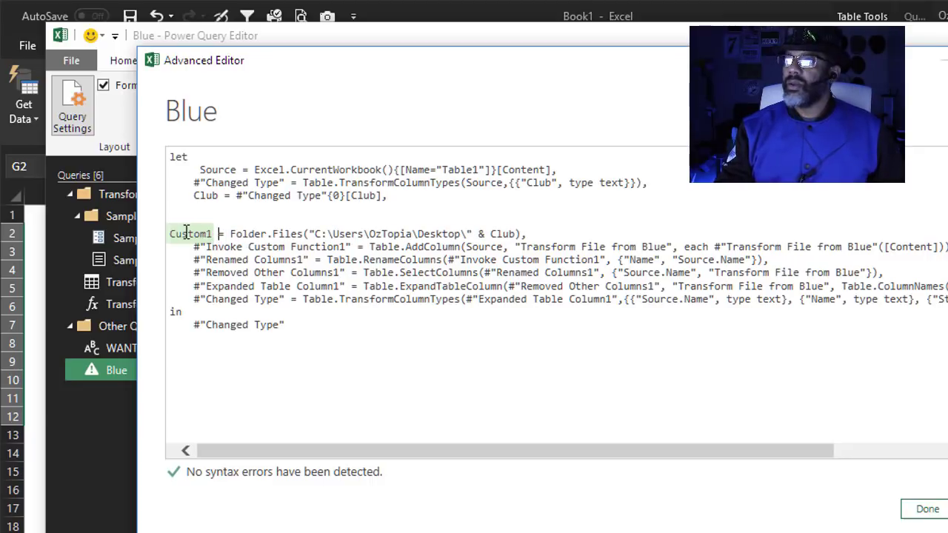
Replace the Source reference in the #"Invoke Custom Function1" line's Table.AddColumn with Custom1
key("ctrl+Right")
key("ctrl+Right")
key("ctrl+Right")
key("ctrl+Right")
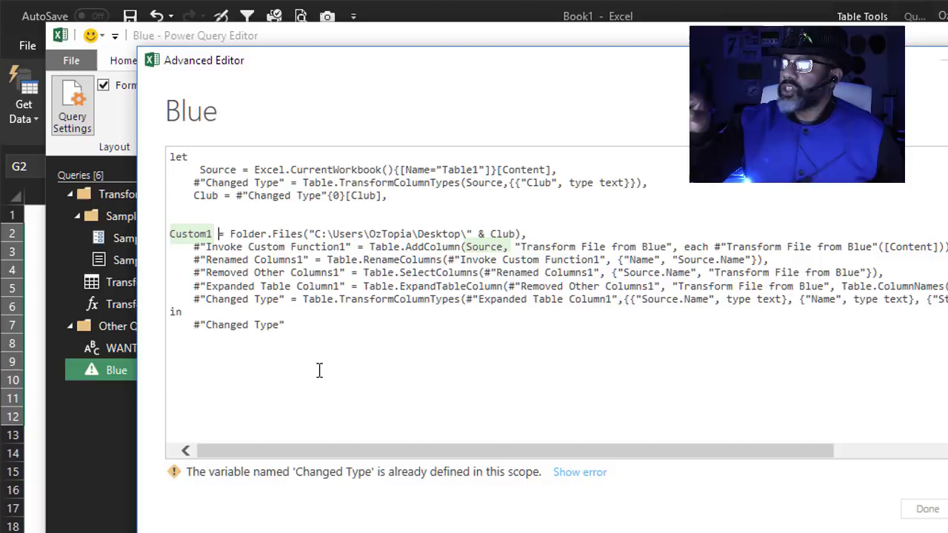
double_click(480, 247)
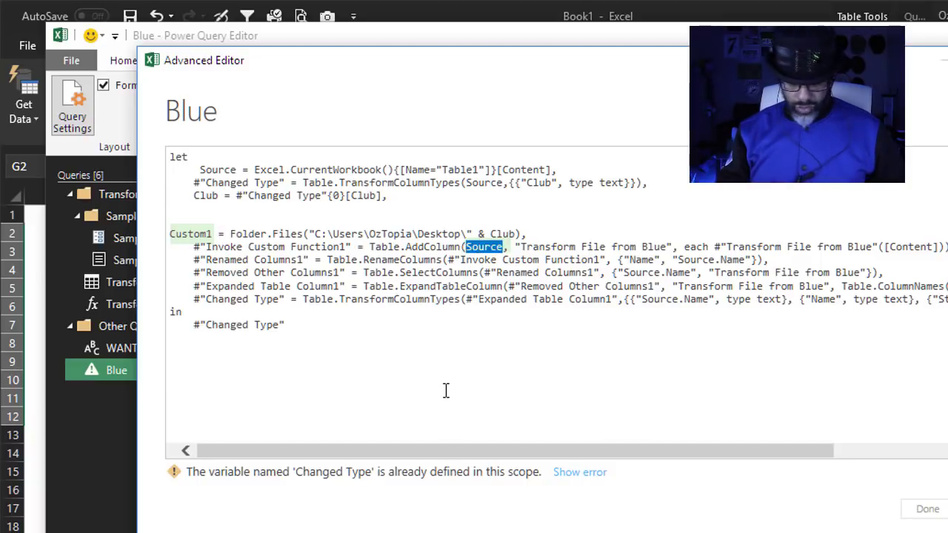
type("Custom")
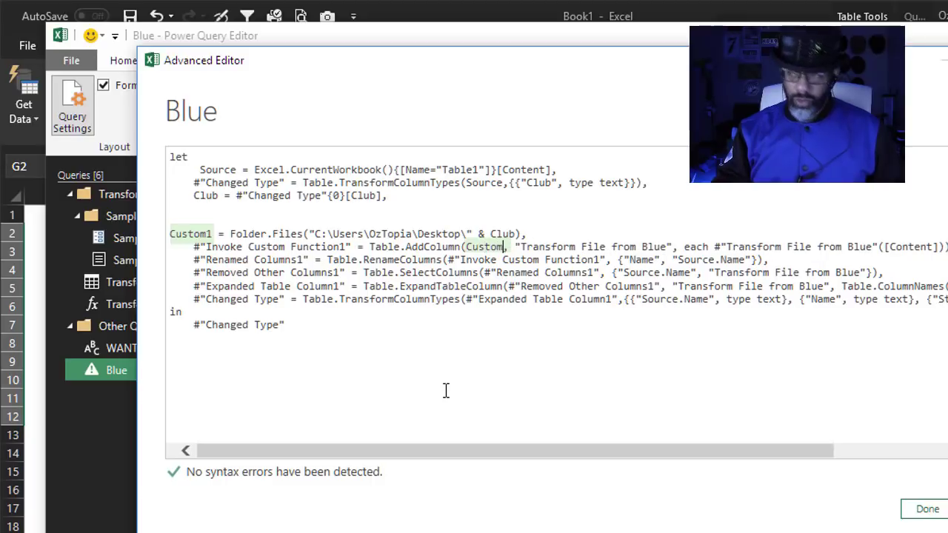
type("1")
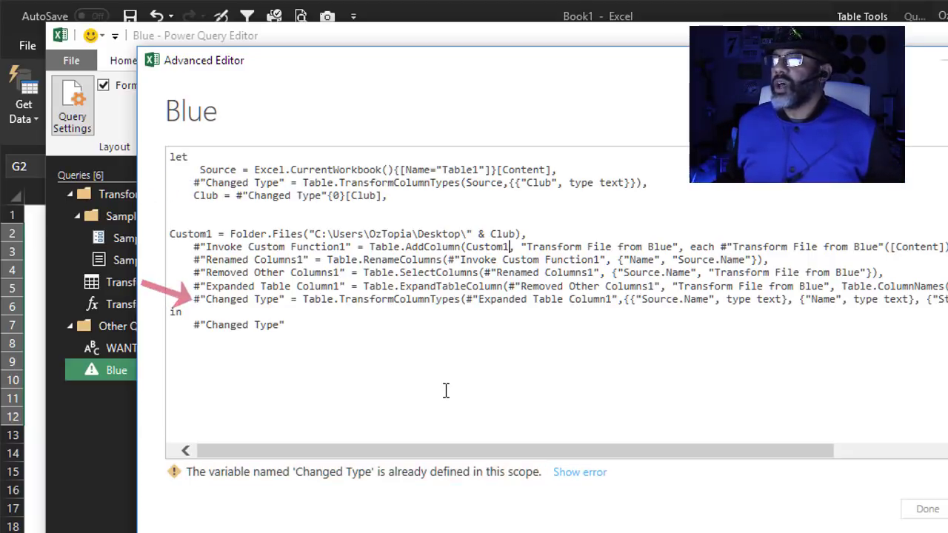
Delete the second #"Changed Type" line and remove the comma ending the #"Expanded Table Column1" line
left_click_drag(193, 300, 947, 304)
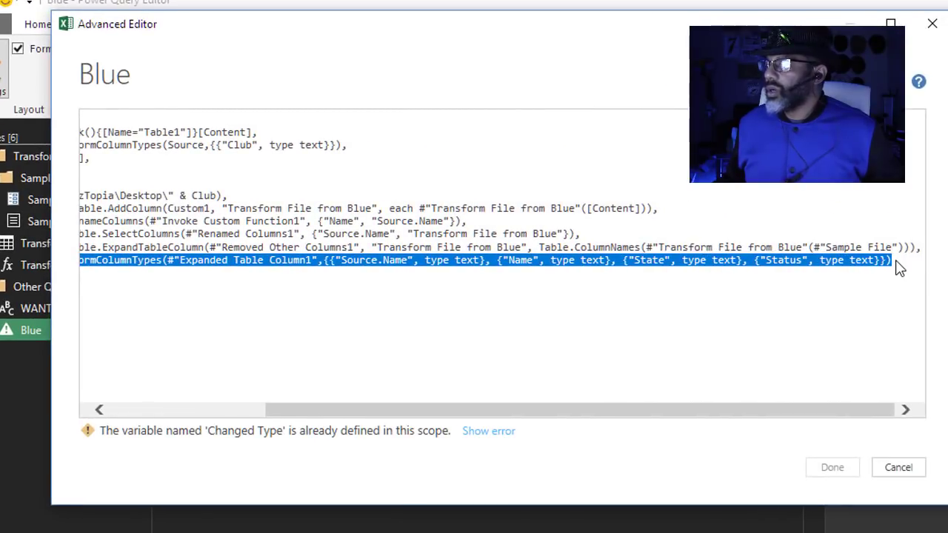
key("Delete")
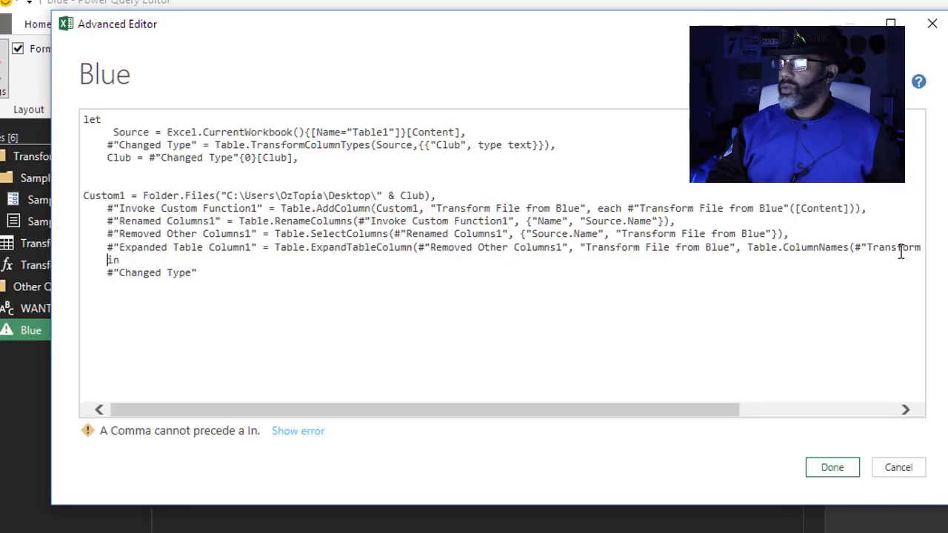
key("Return")
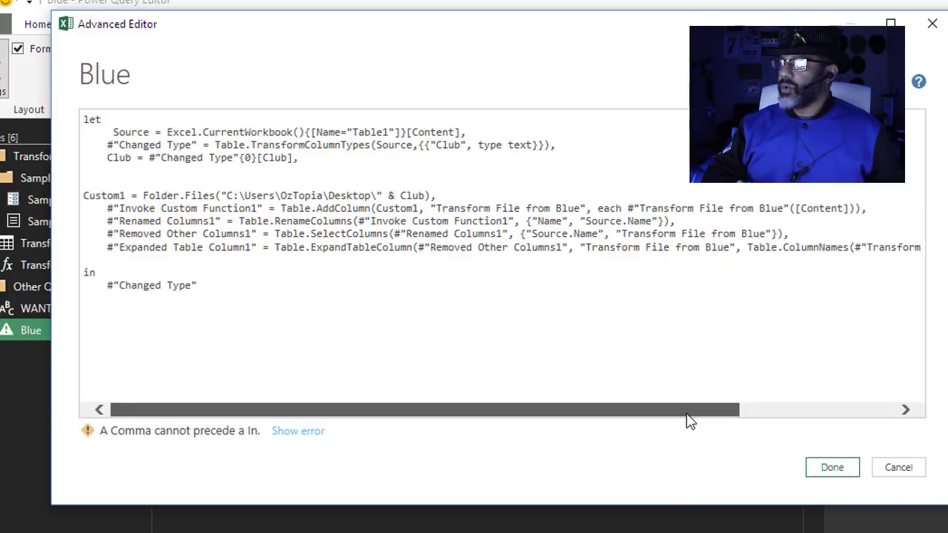
left_click_drag(687, 414, 874, 393)
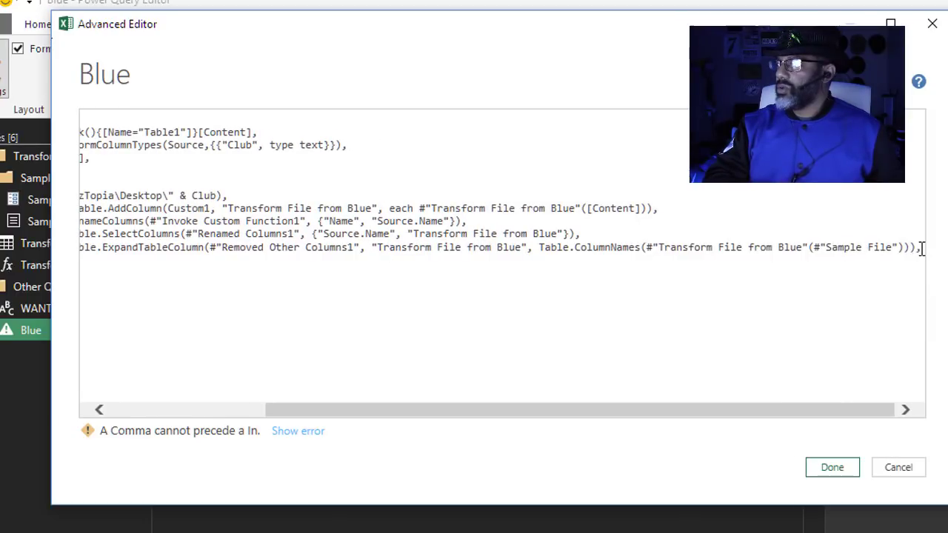
key("BackSpace")
left_click_drag(816, 410, 623, 425)
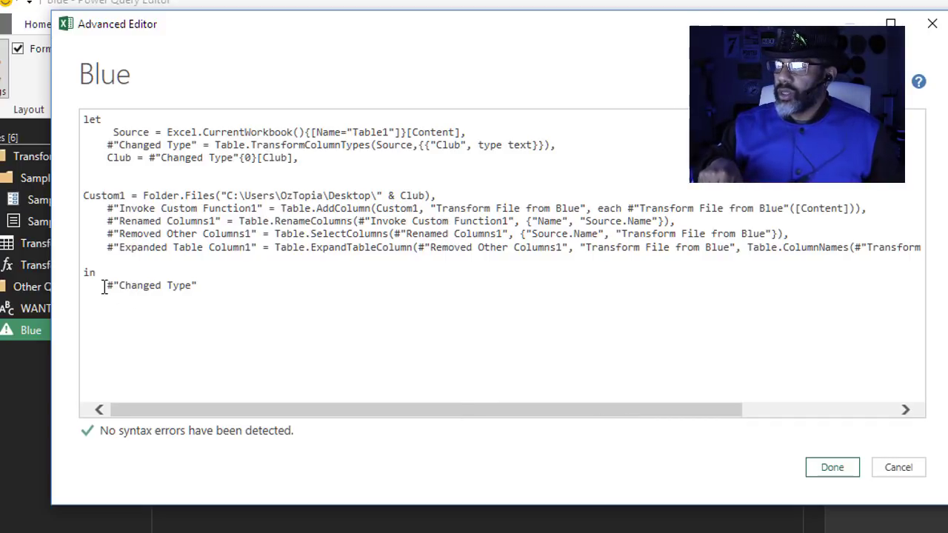
Replace the query's output below in with #"Expanded Table Column1", copied from the last step's name
left_click_drag(104, 287, 244, 291)
key("Delete")
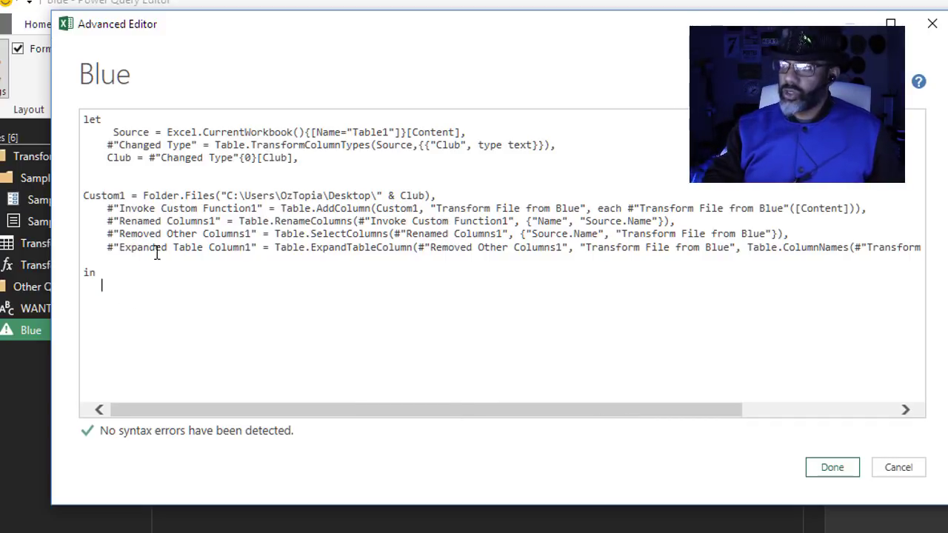
left_click(108, 250)
double_click(108, 249)
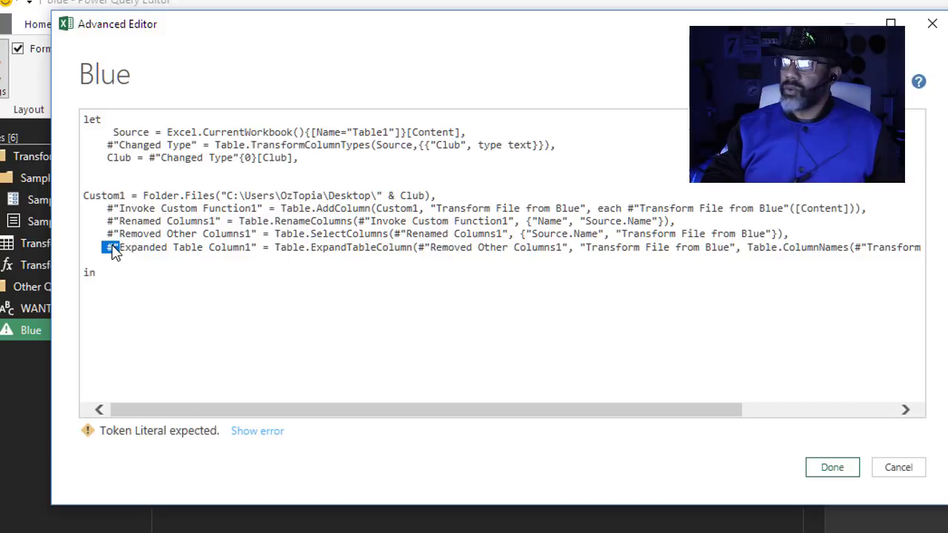
left_click(110, 247)
left_click_drag(107, 248, 237, 247)
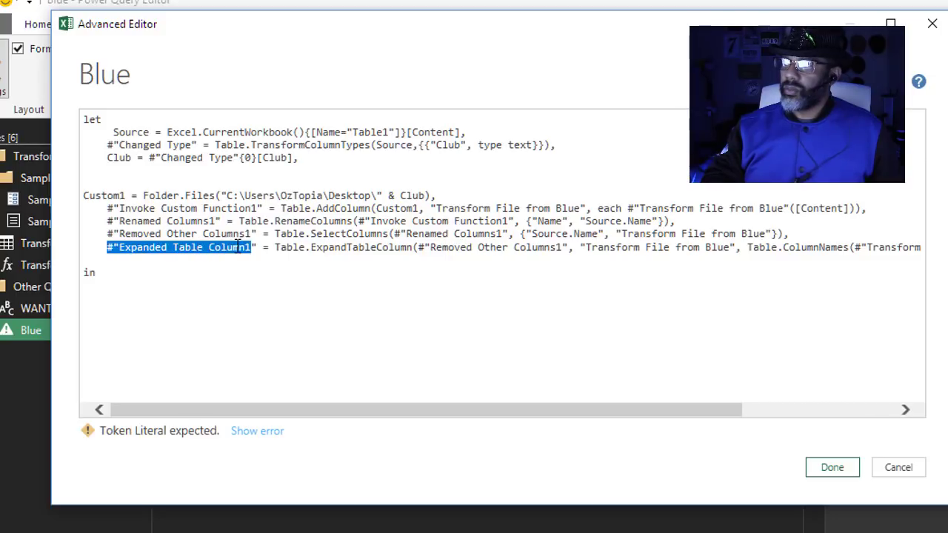
right_click(257, 254)
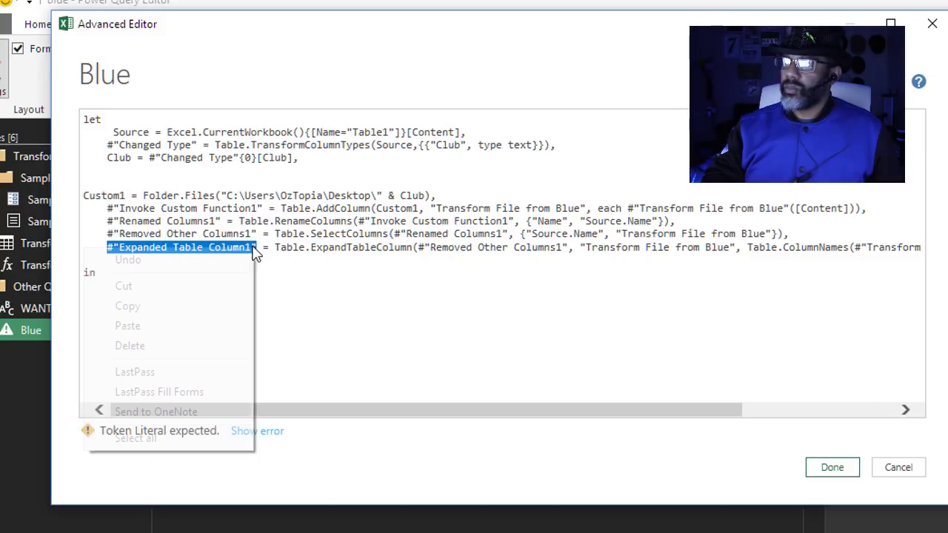
left_click(178, 303)
left_click(168, 297)
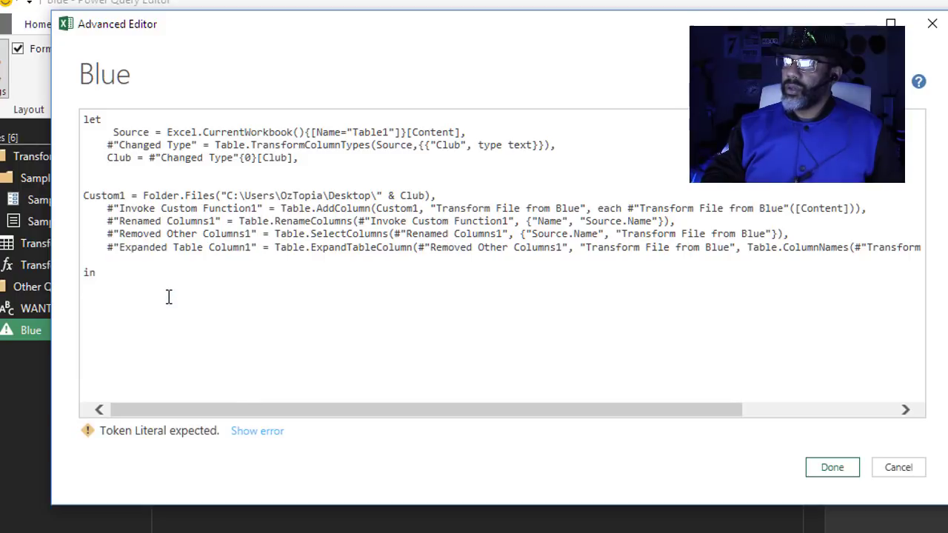
right_click(169, 299)
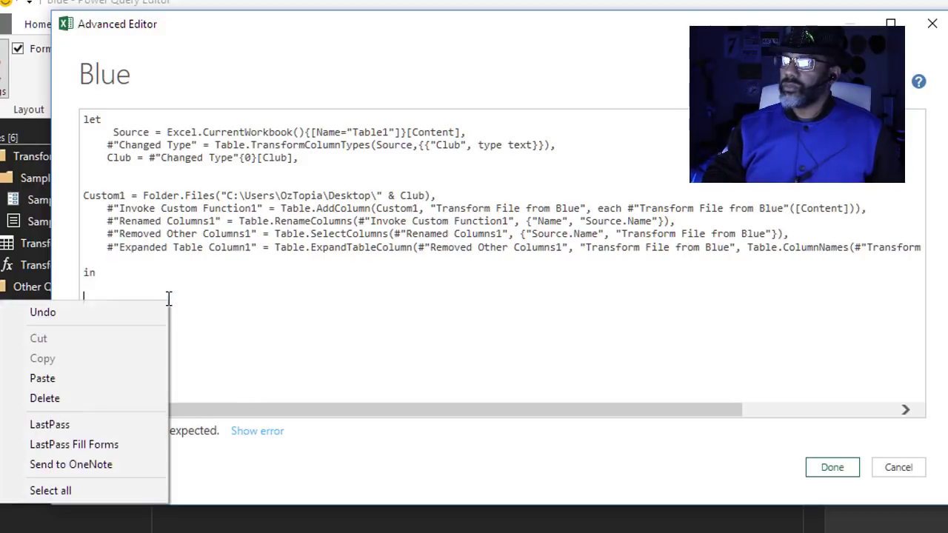
left_click(121, 375)
left_click(88, 299)
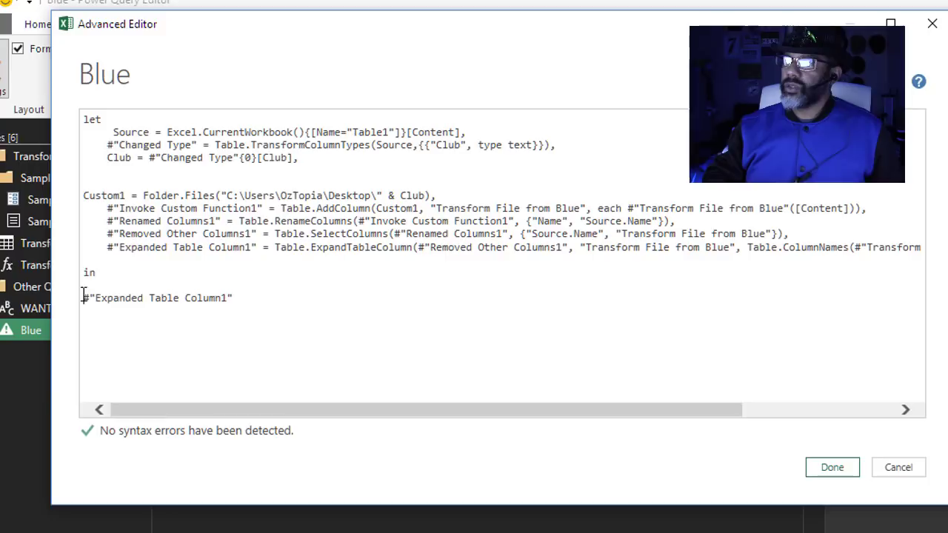
key("BackSpace")
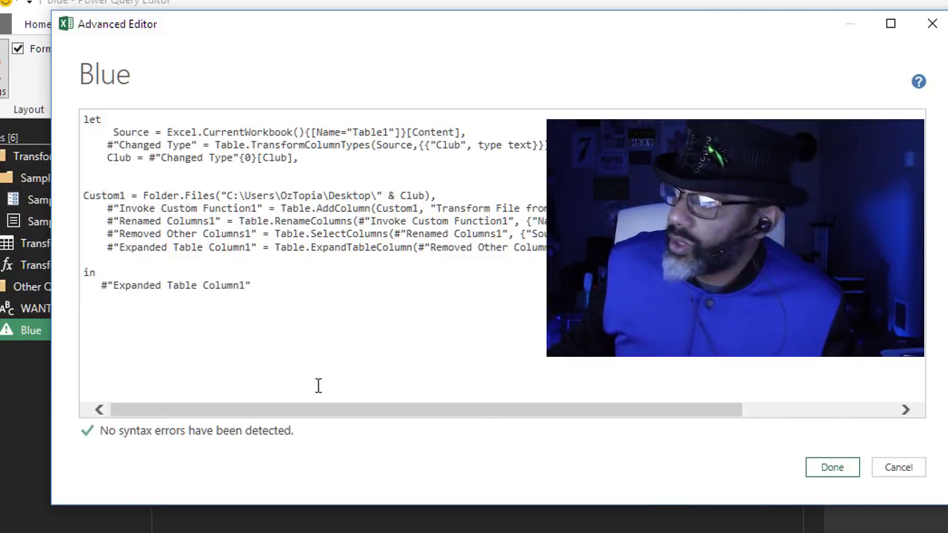
Apply the edited M code to the Blue query and load the result into the worksheet
left_click(829, 468)
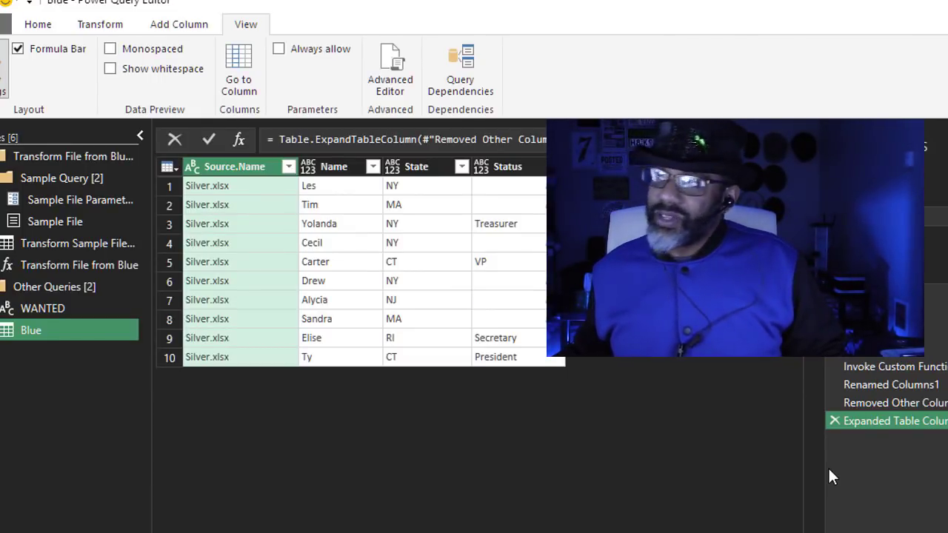
left_click(65, 57)
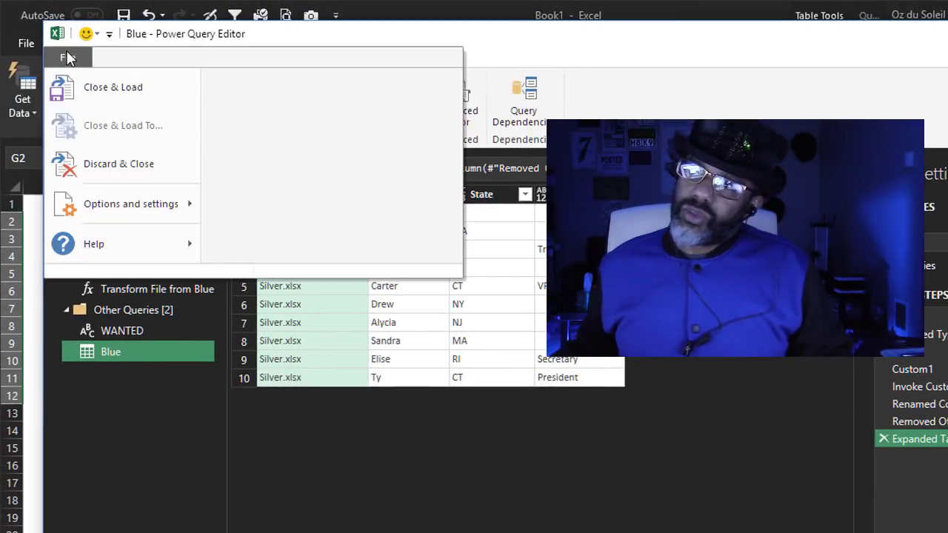
left_click(82, 87)
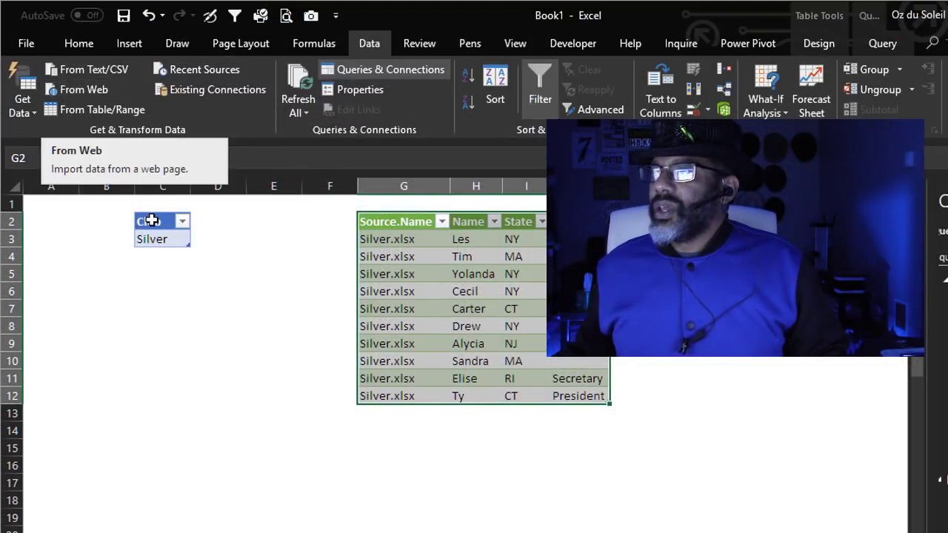
Choose Blue in the Club drop-down cell C3 and refresh all the workbook's queries
left_click(177, 243)
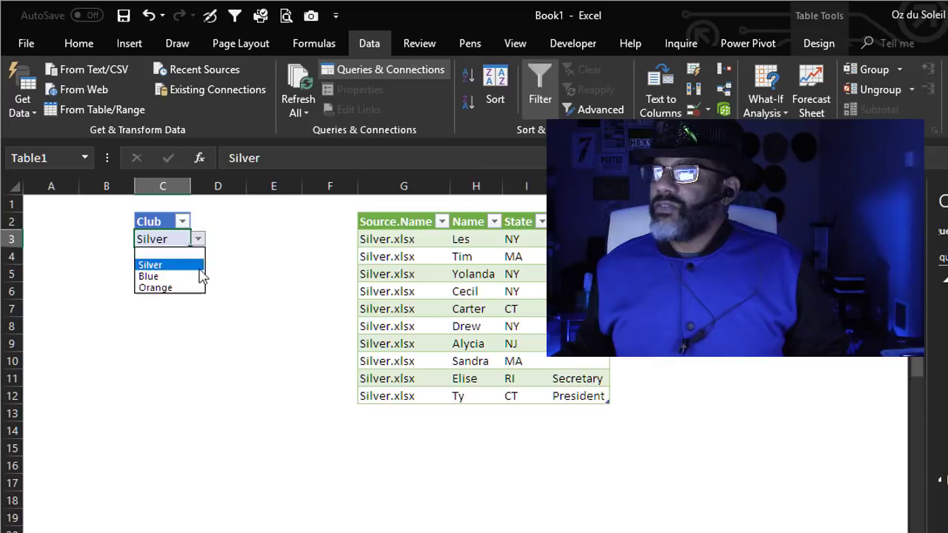
left_click(298, 85)
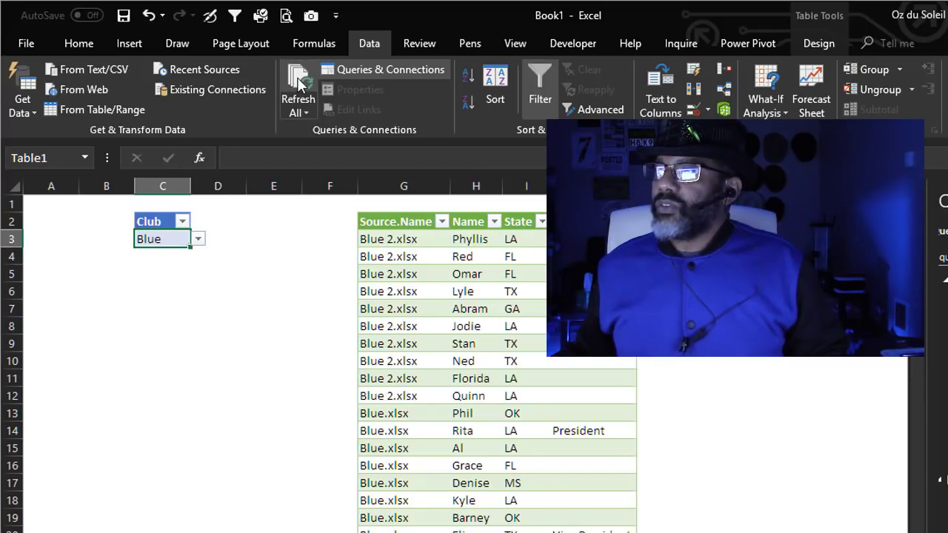